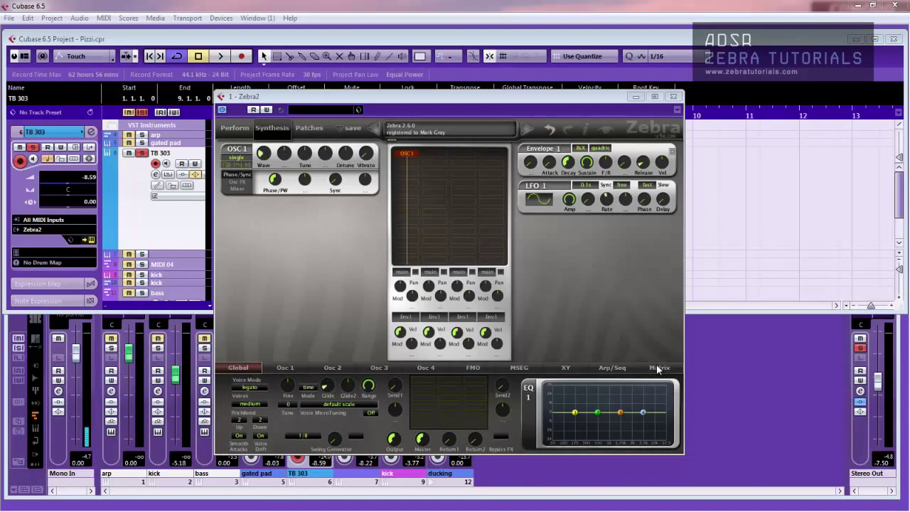
Step: Load the initialize patch in the Zebra2 synth and close the TB 303 part's note editor
click(309, 128)
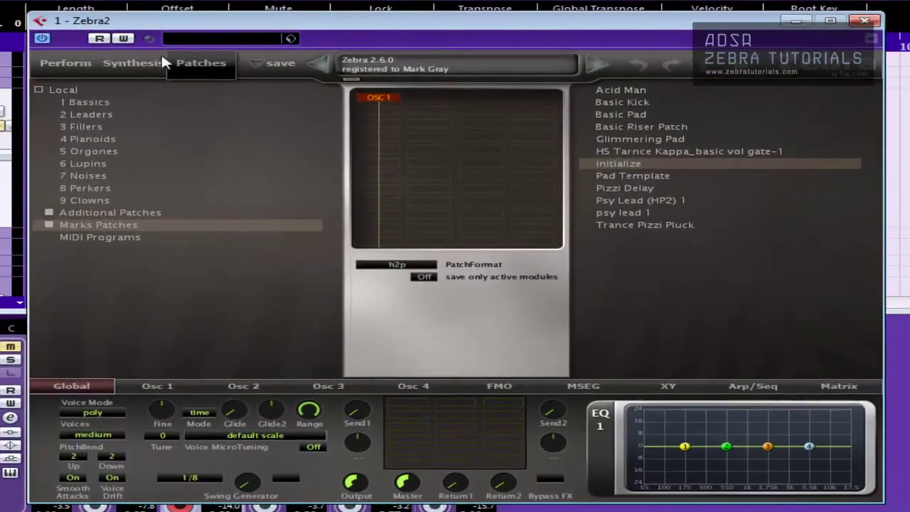
click(281, 133)
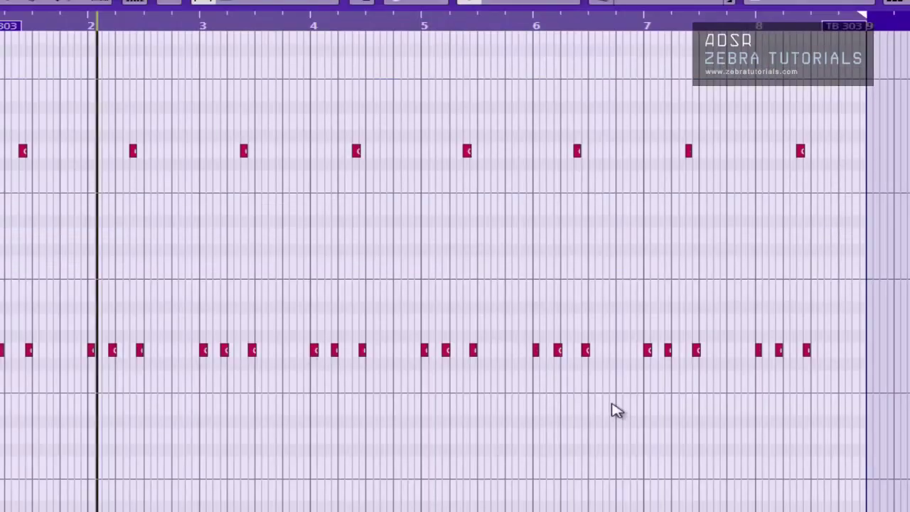
key(ctrl+w)
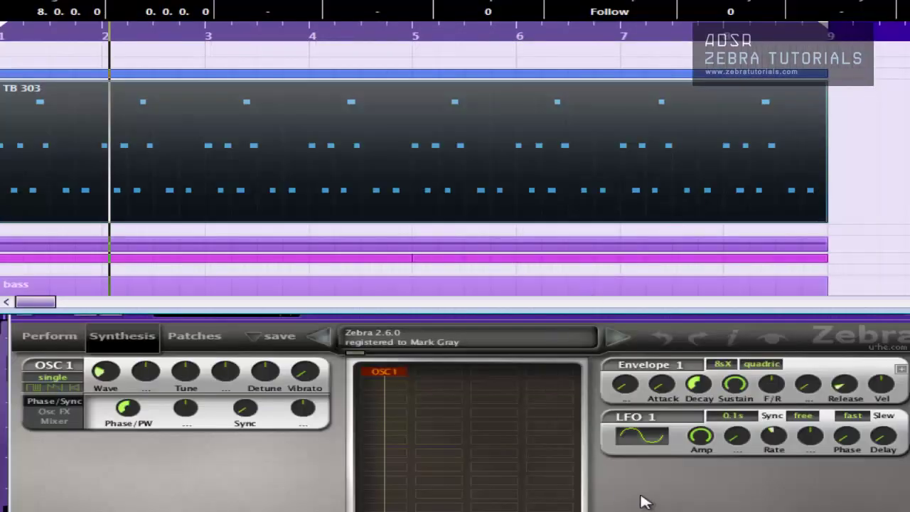
drag(487, 287, 478, 16)
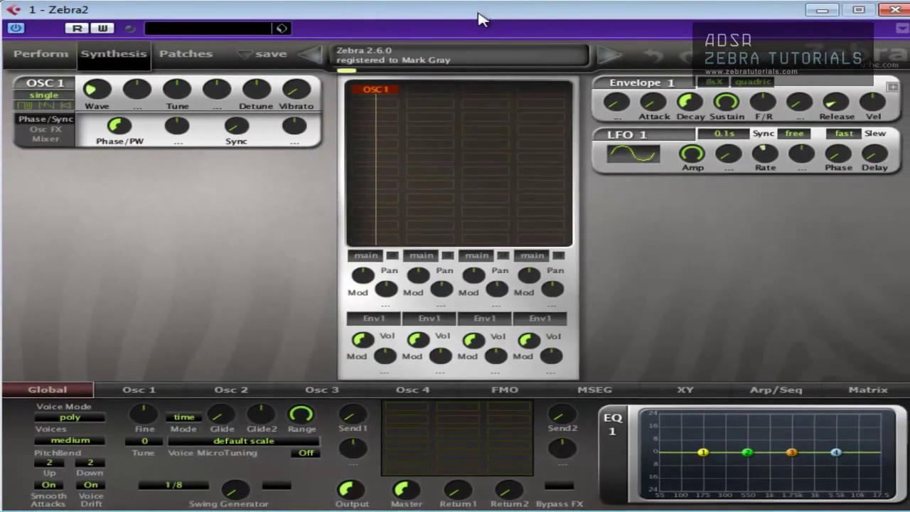
Step: Lower oscillator 1's Tune to about -10 and fine-adjust it
drag(178, 88, 182, 116)
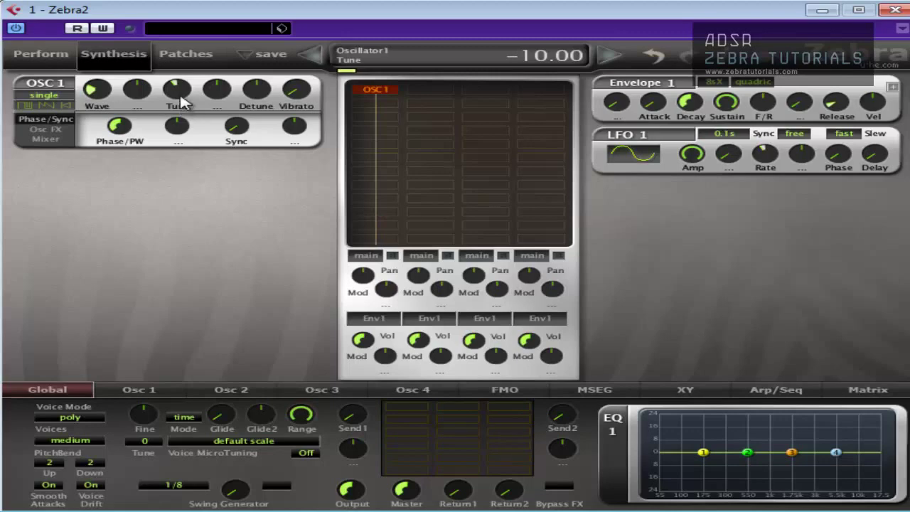
scroll(181, 103, down, 3)
scroll(181, 104, up, 2)
scroll(181, 104, down, 1)
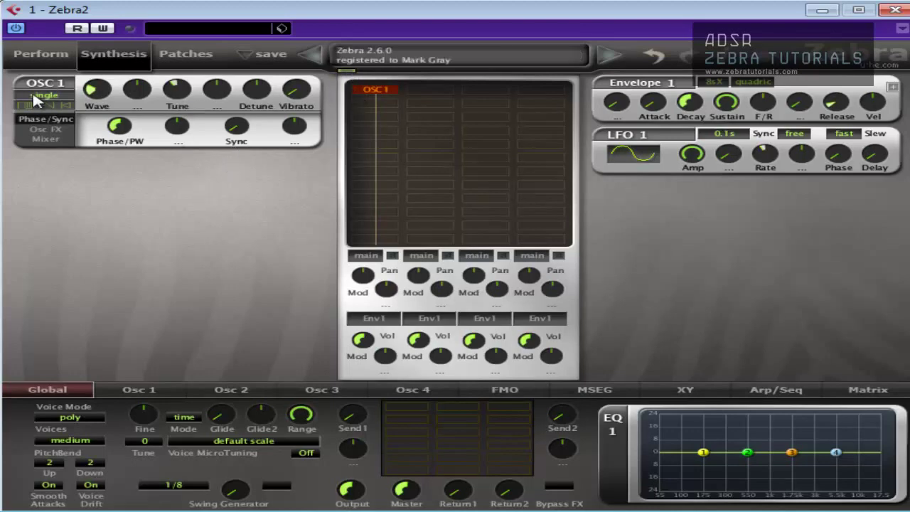
Step: Add a VCF1 filter below OSC 1, lower its cutoff to about 51 and set its type to LP Allround
click(378, 132)
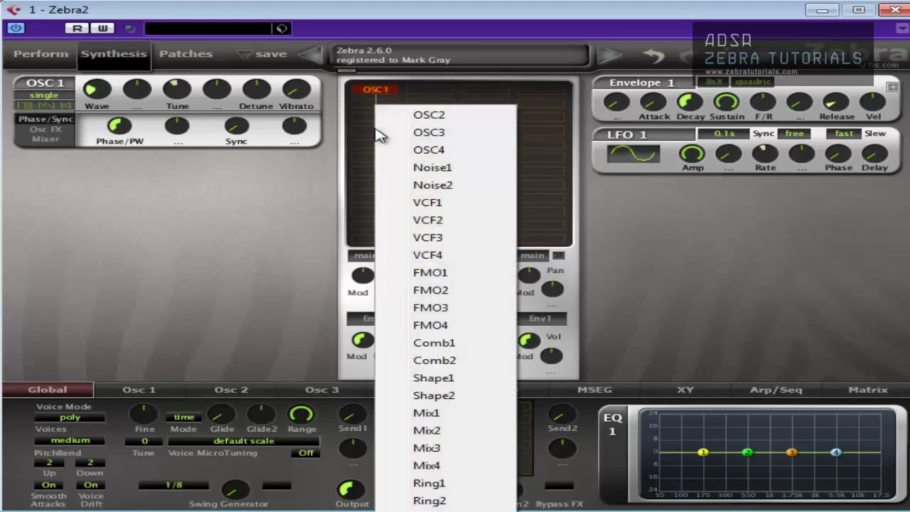
click(435, 205)
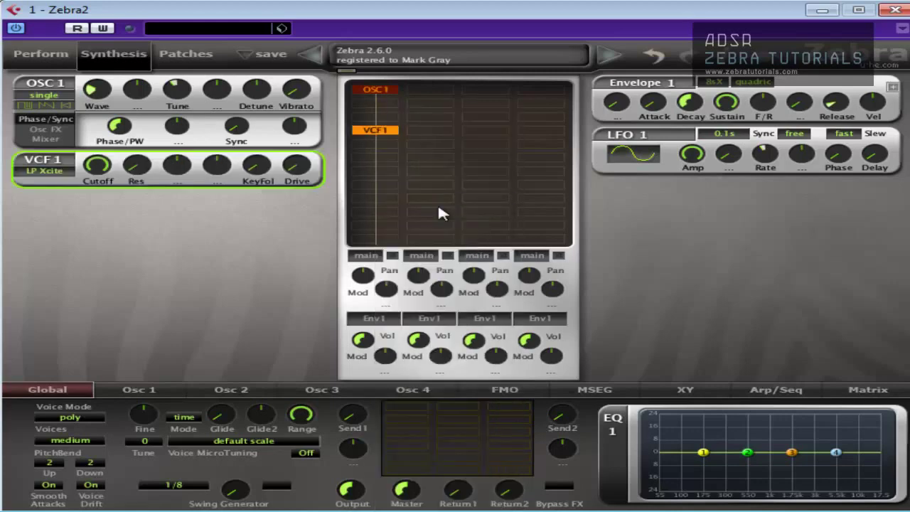
drag(99, 164, 107, 253)
click(50, 172)
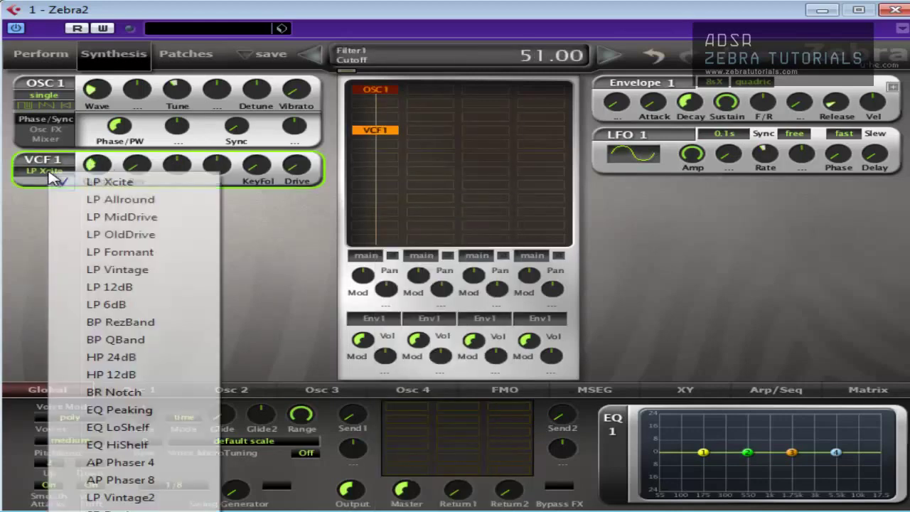
click(122, 200)
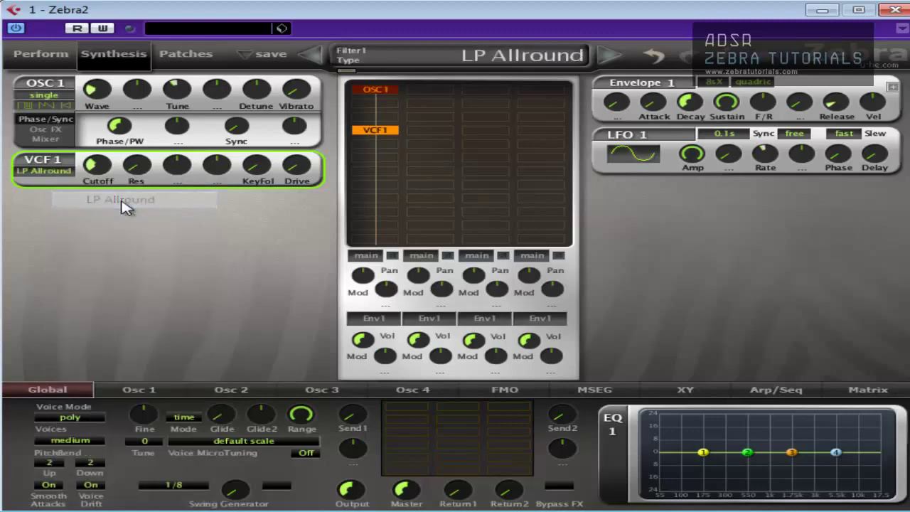
Step: Raise VCF1's resonance to about 73 and increase its cutoff
mouse_move(106, 189)
drag(104, 185, 123, 55)
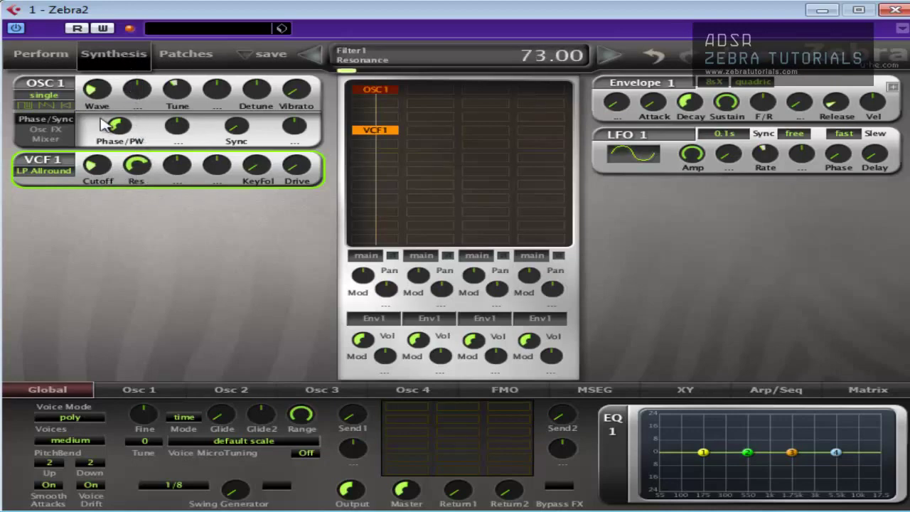
drag(105, 162, 119, 140)
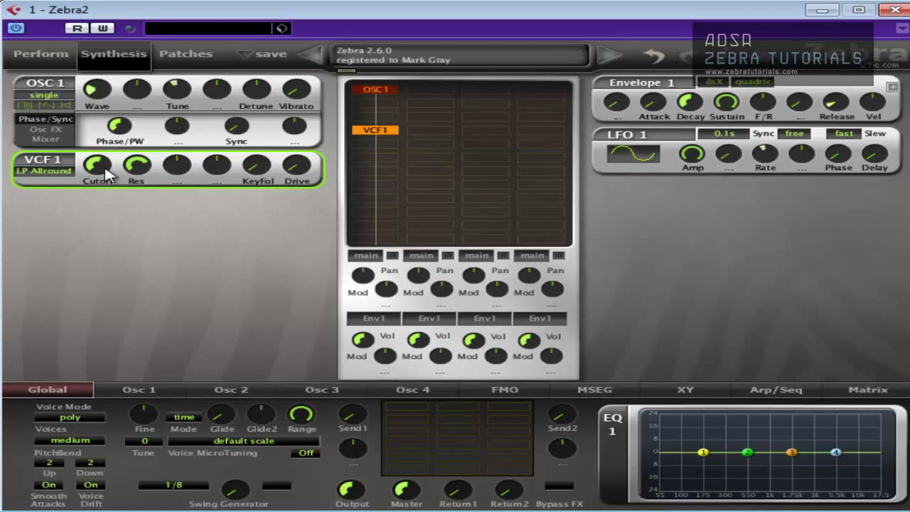
Step: Assign Env2 as the first modulation source of VCF1's cutoff
click(179, 178)
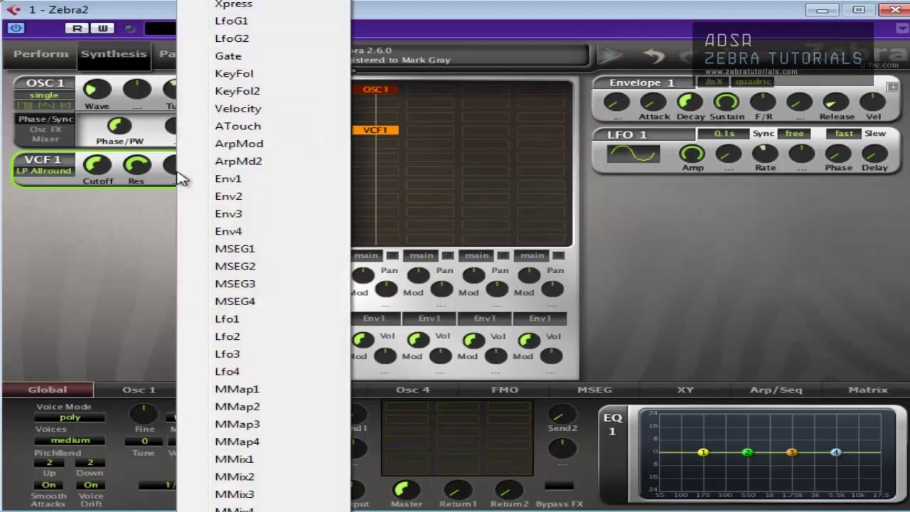
click(263, 181)
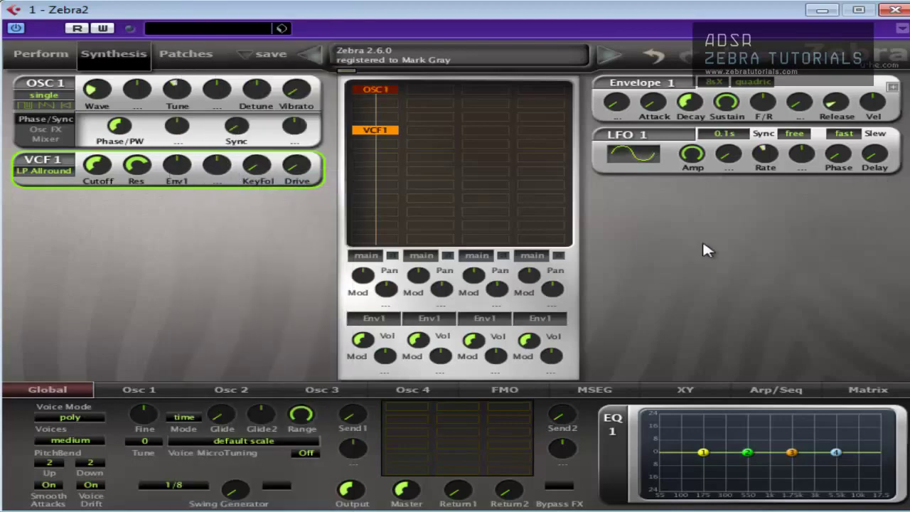
click(178, 178)
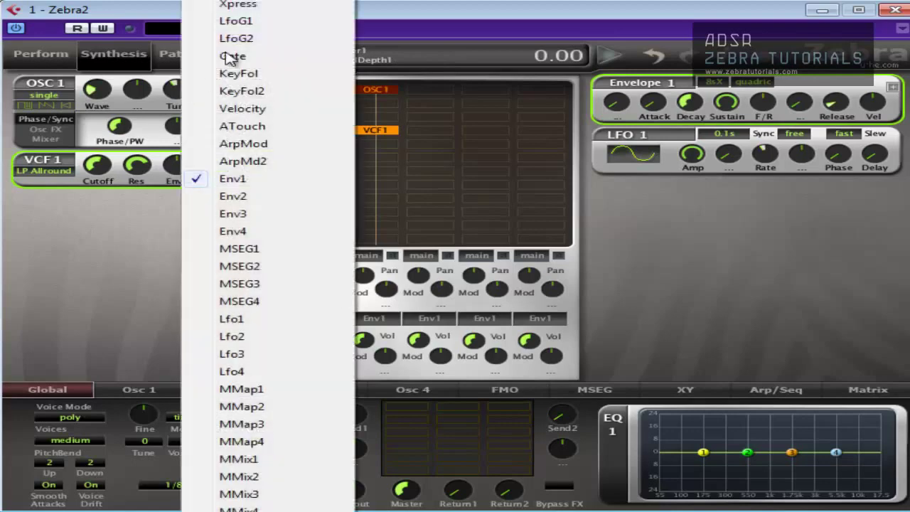
click(246, 197)
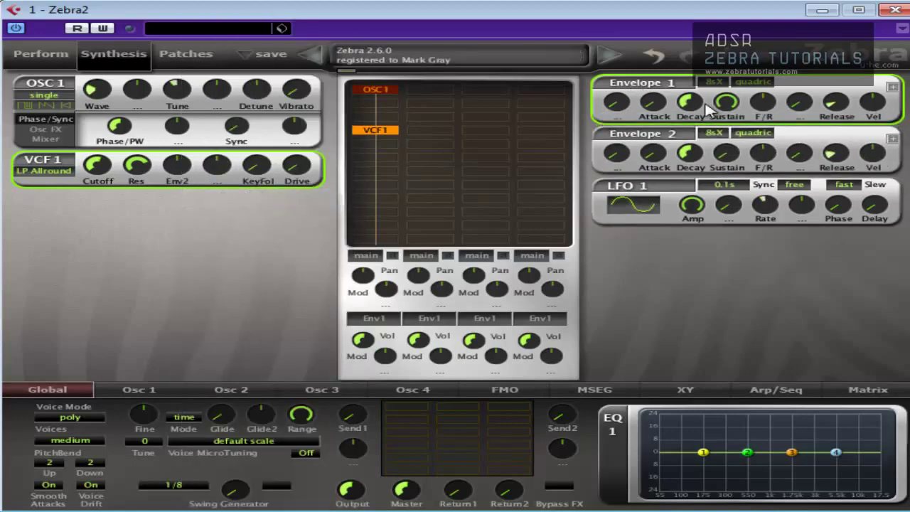
Step: Try v-slope mode on envelope 1 with a slope of about -12.5
click(752, 82)
click(801, 129)
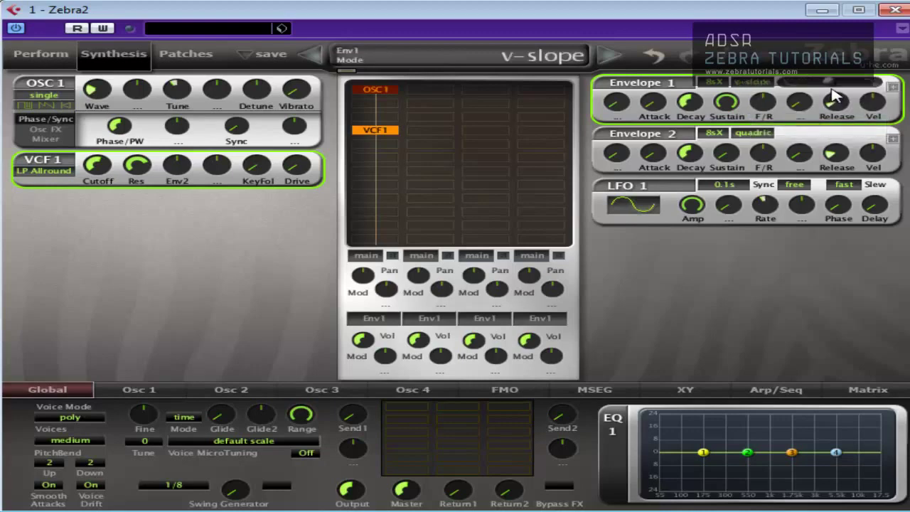
mouse_move(823, 91)
mouse_down()
mouse_move(870, 98)
mouse_move(826, 94)
mouse_up()
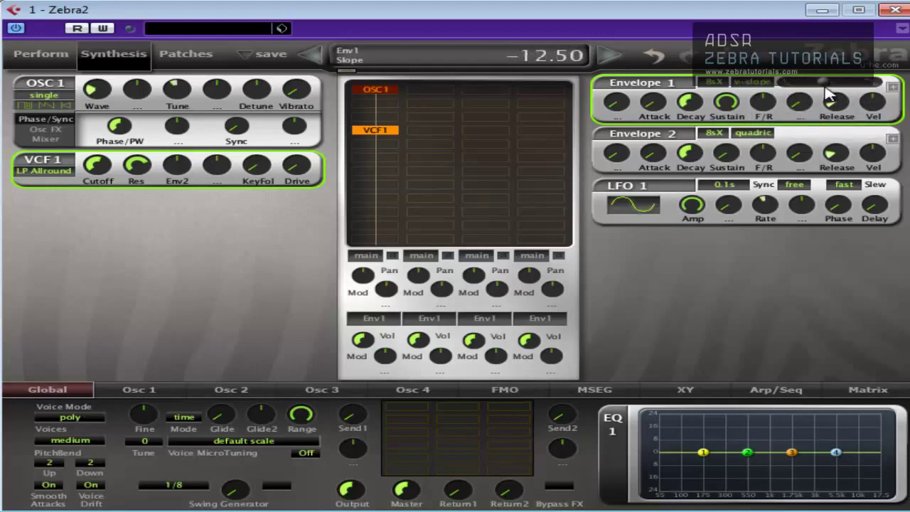
Step: Raise VCF1's Env2 modulation depth slightly and set envelope 2's decay to about 23 and sustain to about 51
click(180, 165)
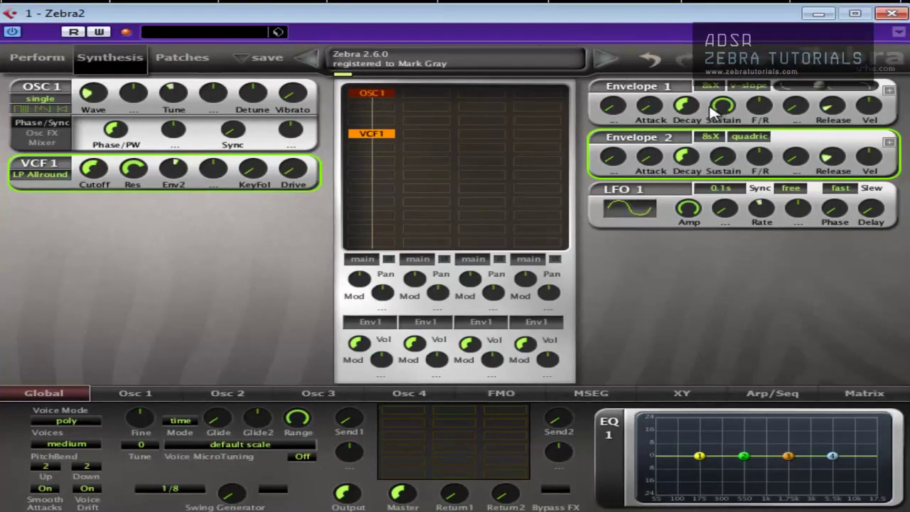
mouse_move(682, 149)
drag(682, 149, 689, 203)
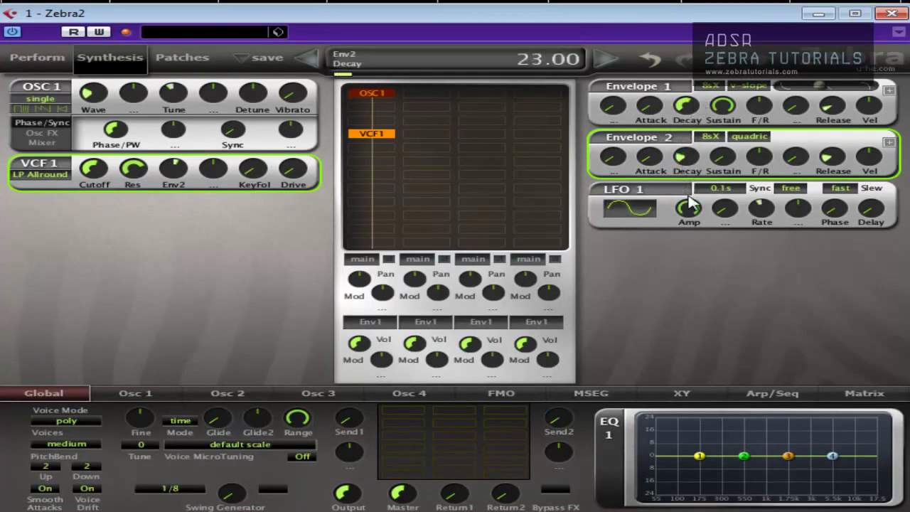
drag(724, 162, 745, 80)
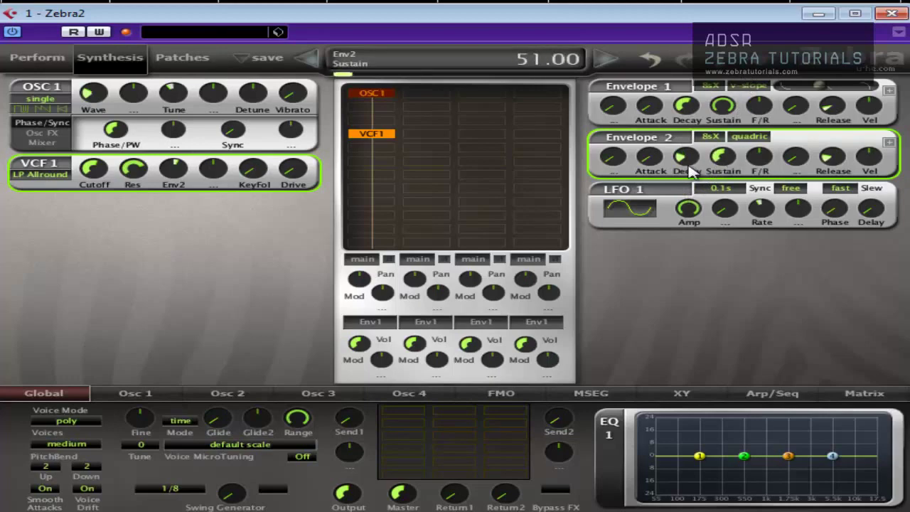
Step: Return envelope 1 to quadric mode and set envelope 2's mode to v-slope
click(757, 87)
click(807, 97)
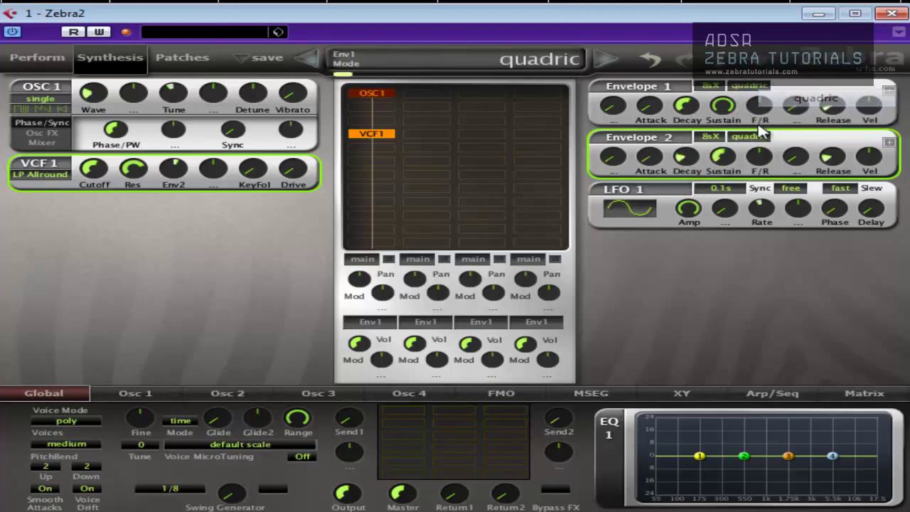
click(749, 135)
click(768, 183)
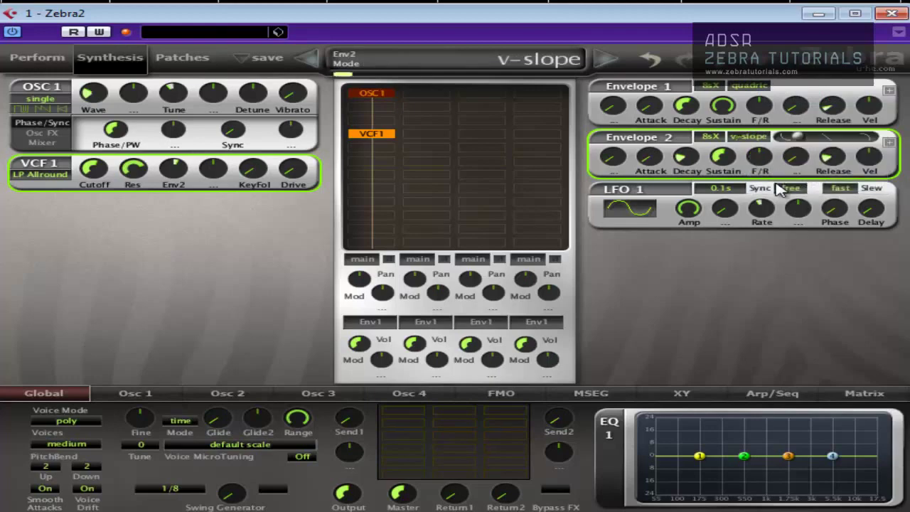
Step: Set envelope 2's velocity to about 60 and its slope to about -57.5, and give it a short release
drag(797, 142, 824, 145)
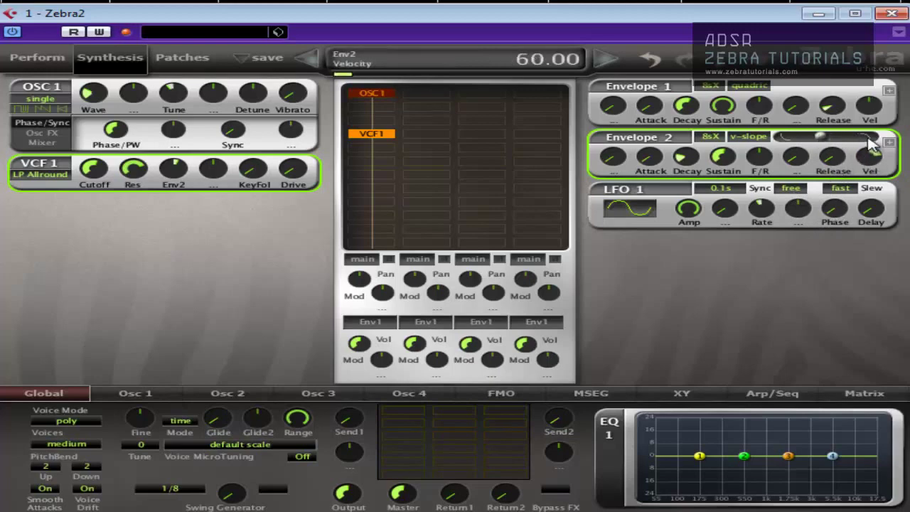
drag(871, 145, 796, 136)
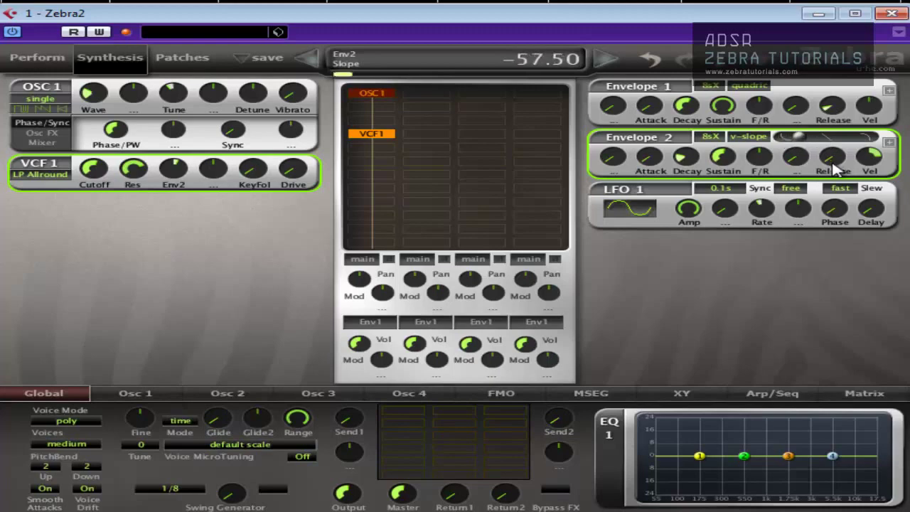
mouse_move(836, 169)
mouse_down()
mouse_move(845, 157)
mouse_move(826, 157)
mouse_up()
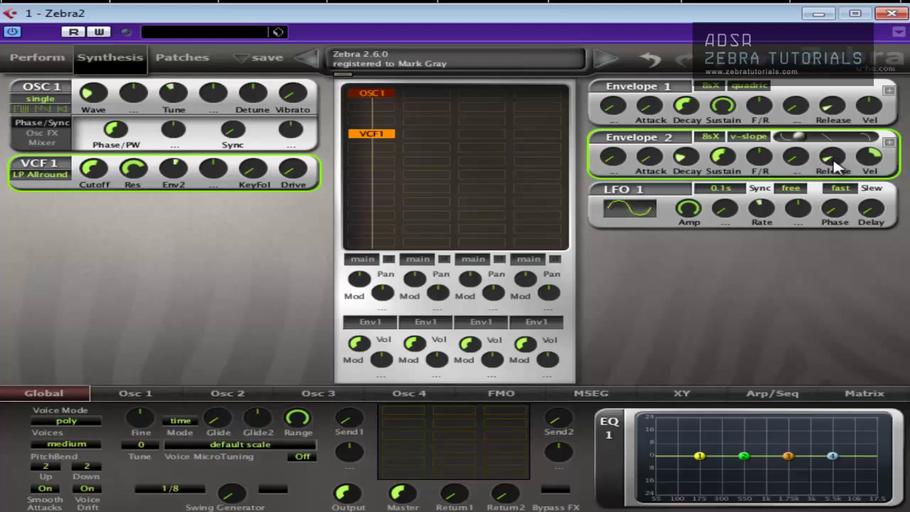
Step: Raise envelope 2's sustain and fine-tune its decay, release and slope
drag(725, 164, 762, 142)
drag(686, 155, 713, 175)
drag(830, 166, 844, 157)
mouse_move(797, 136)
mouse_down()
mouse_move(813, 142)
mouse_move(808, 150)
mouse_up()
Step: Set VCF1's key follow to 100 and lower its cutoff
drag(255, 171, 256, 128)
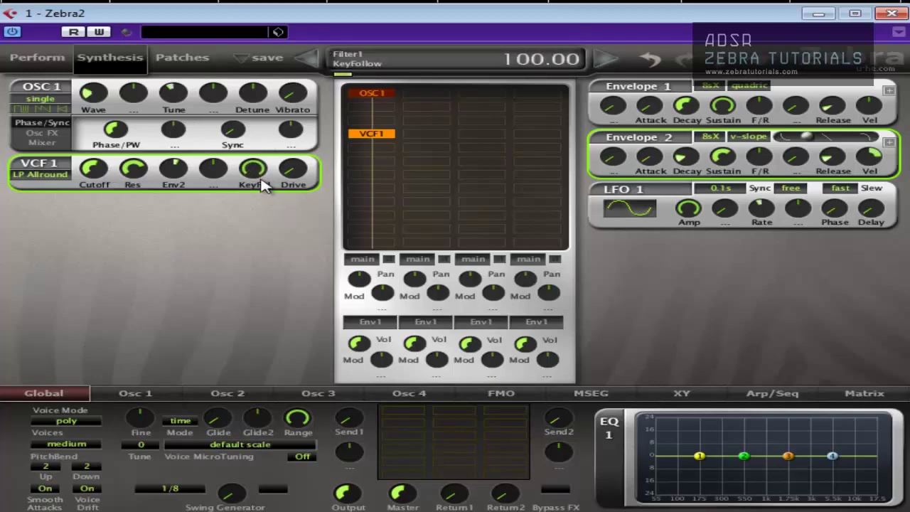
drag(98, 179, 98, 227)
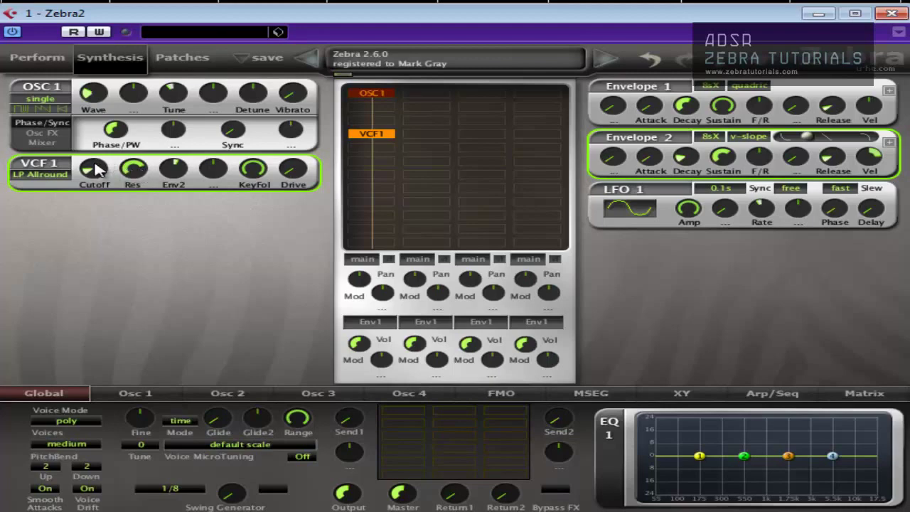
drag(96, 168, 99, 262)
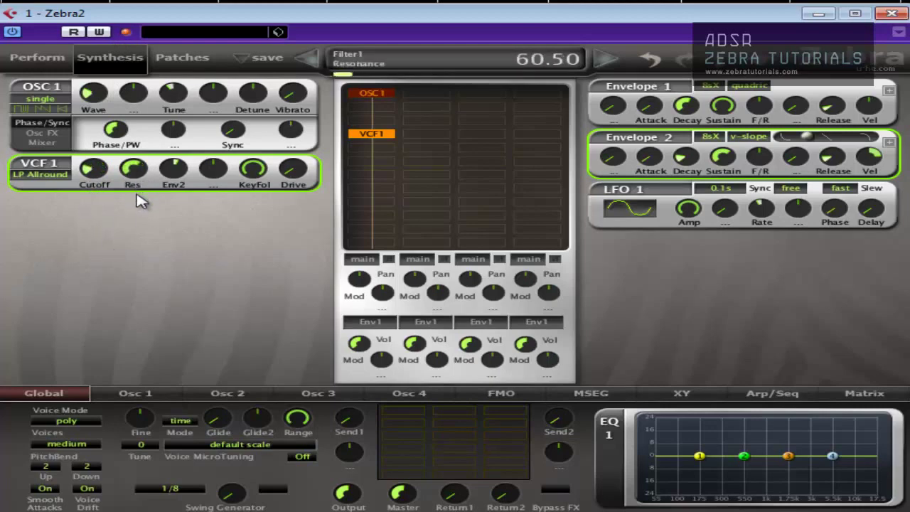
Step: Adjust VCF1's Env2 depth, set its cutoff to about 32 and resonance to about 59, and add a little drive
drag(183, 162, 186, 178)
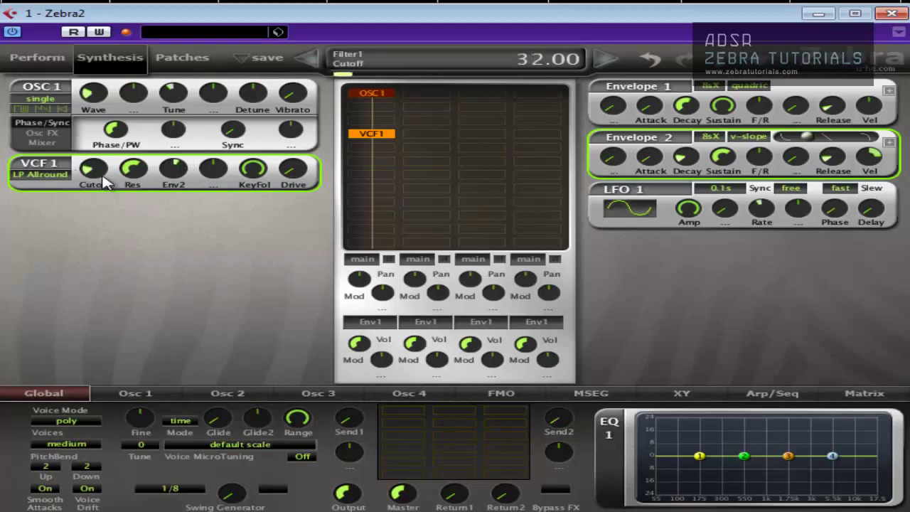
drag(103, 182, 104, 180)
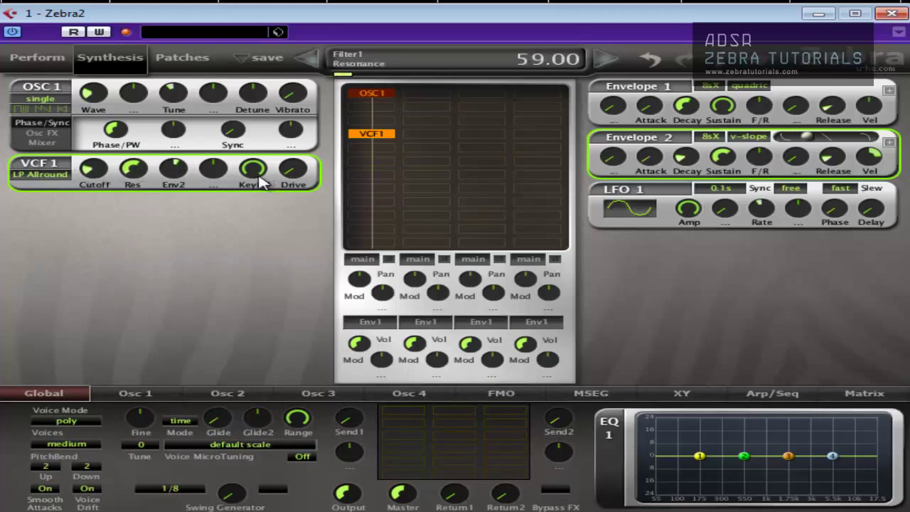
drag(298, 174, 304, 146)
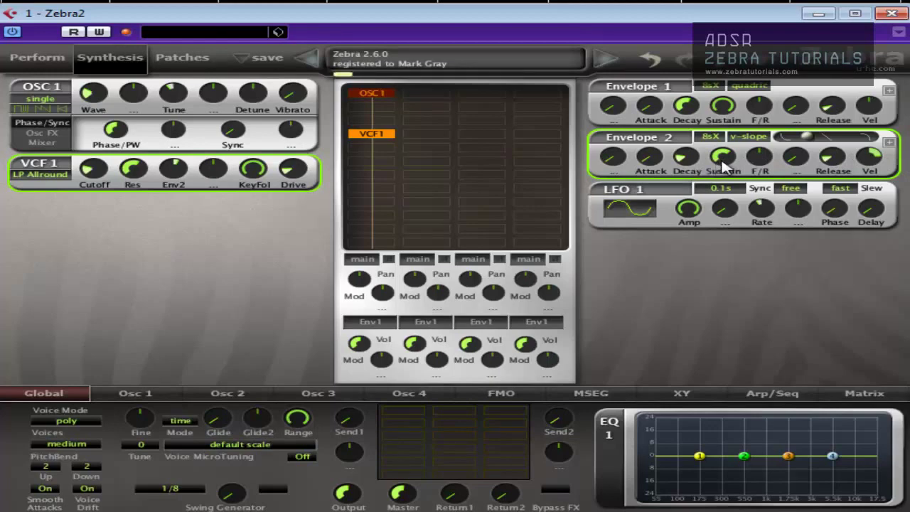
Step: Lower envelope 2's sustain and readjust its decay
drag(726, 167, 725, 210)
mouse_move(692, 178)
mouse_down()
mouse_move(689, 158)
mouse_move(706, 139)
mouse_move(698, 162)
mouse_up()
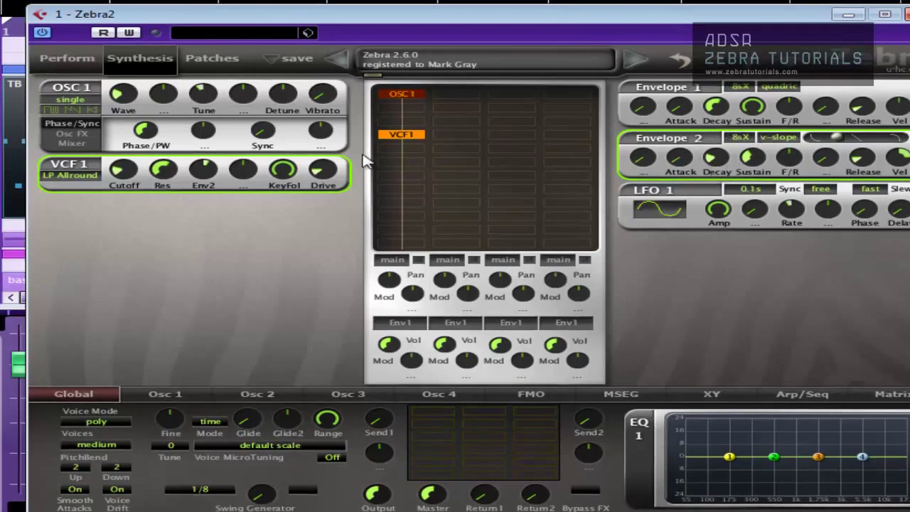
Step: Shorten envelope 1's decay and, after trying a lower sustain, reset its sustain to 100
mouse_move(719, 122)
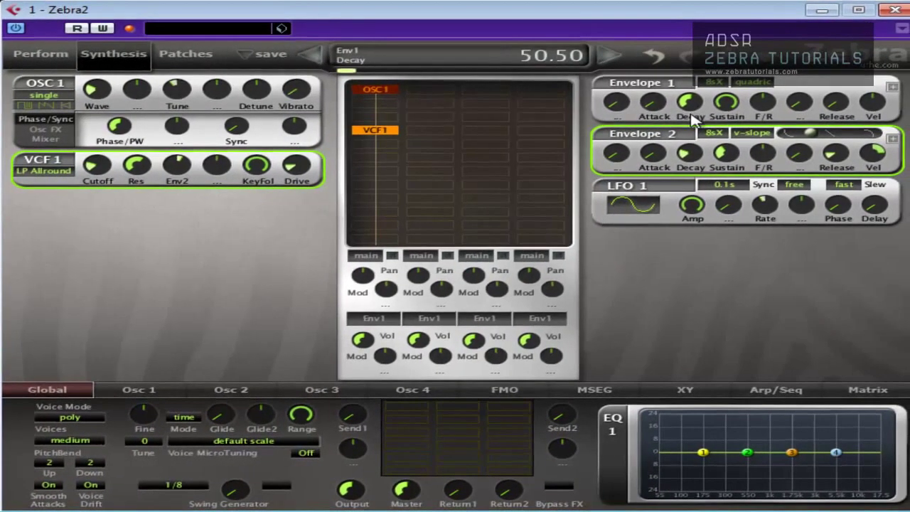
drag(692, 121, 710, 183)
drag(726, 106, 735, 226)
double_click(725, 102)
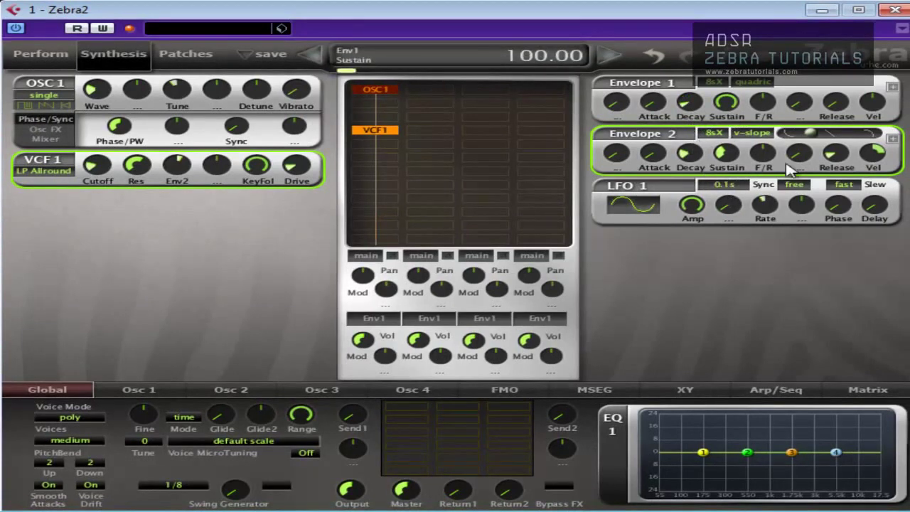
Step: Adjust envelope 2's slope, sustain and release, and lower VCF1's cutoff
drag(808, 135, 842, 168)
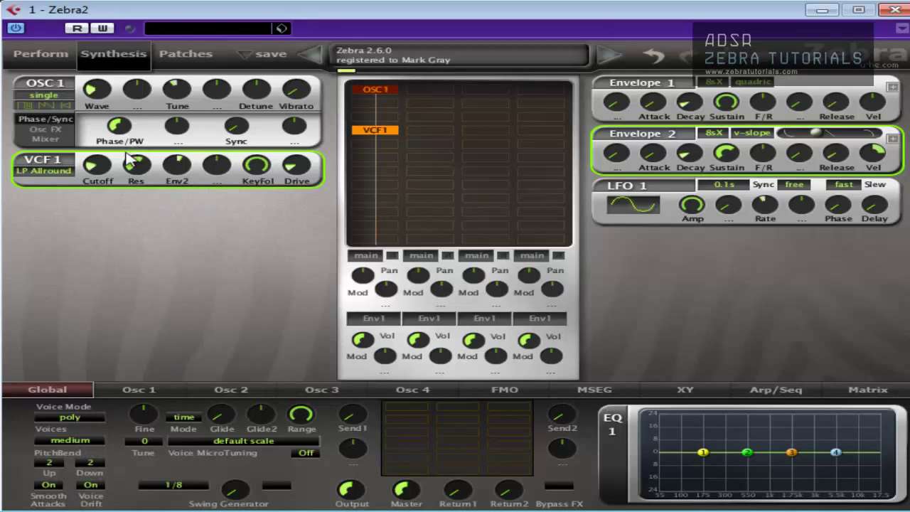
drag(133, 162, 108, 180)
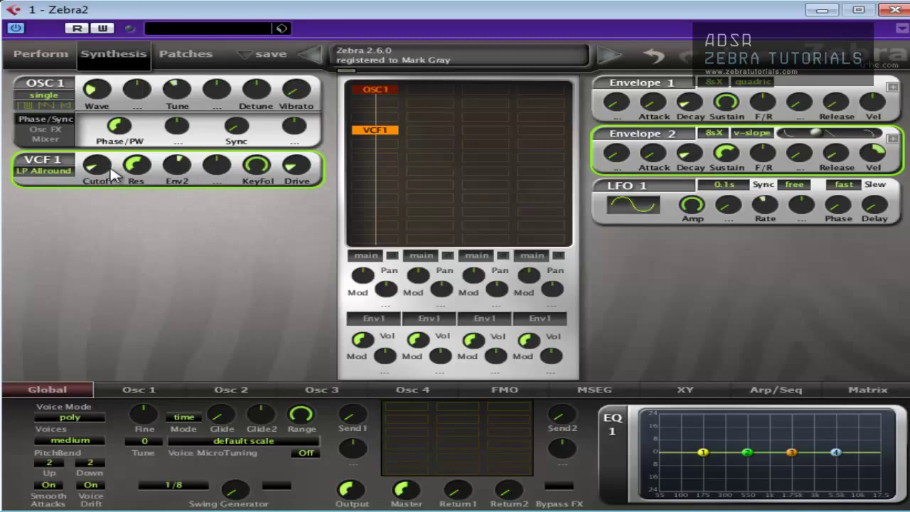
Step: Assign LfoG1 as the modulation source for Filter1's cutoff in the first slot of the modulation matrix
click(868, 390)
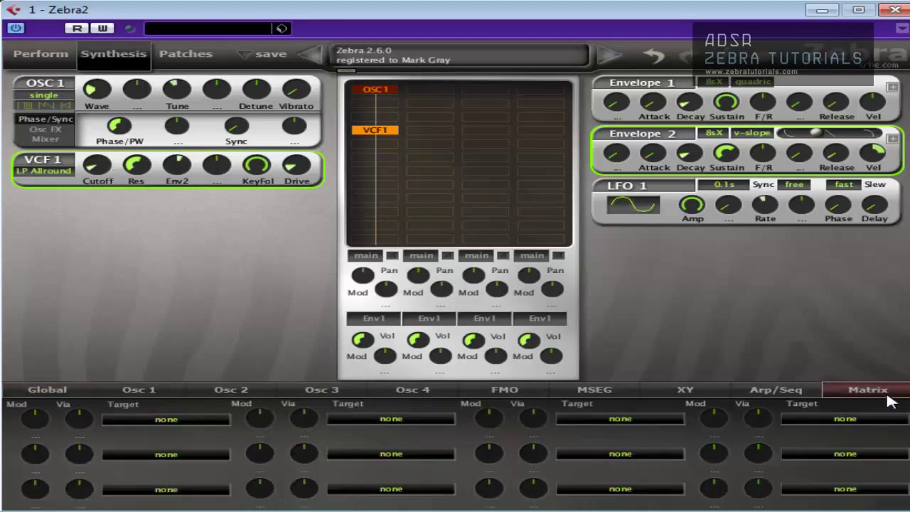
click(174, 417)
mouse_move(293, 284)
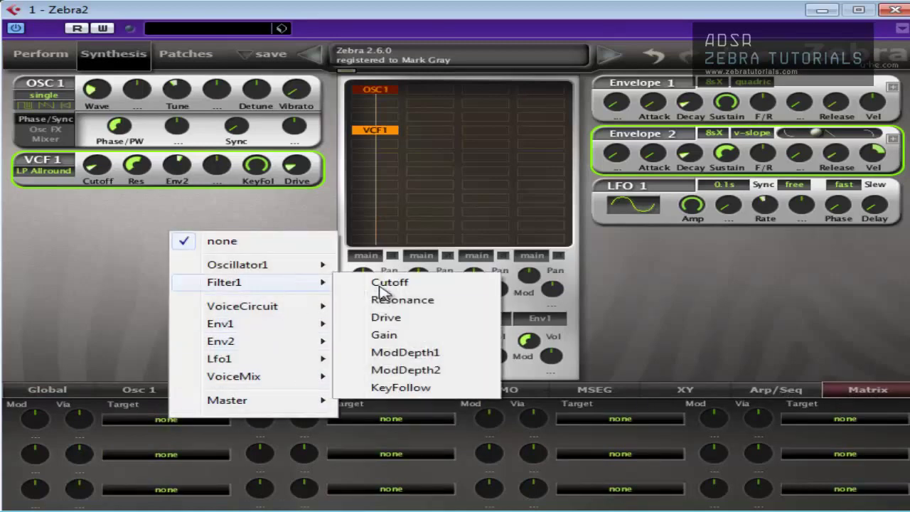
click(383, 287)
click(42, 418)
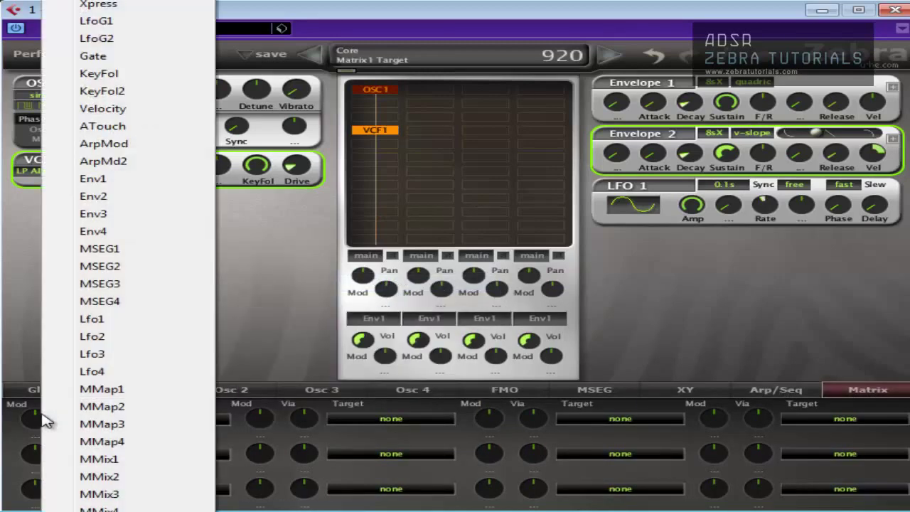
click(151, 29)
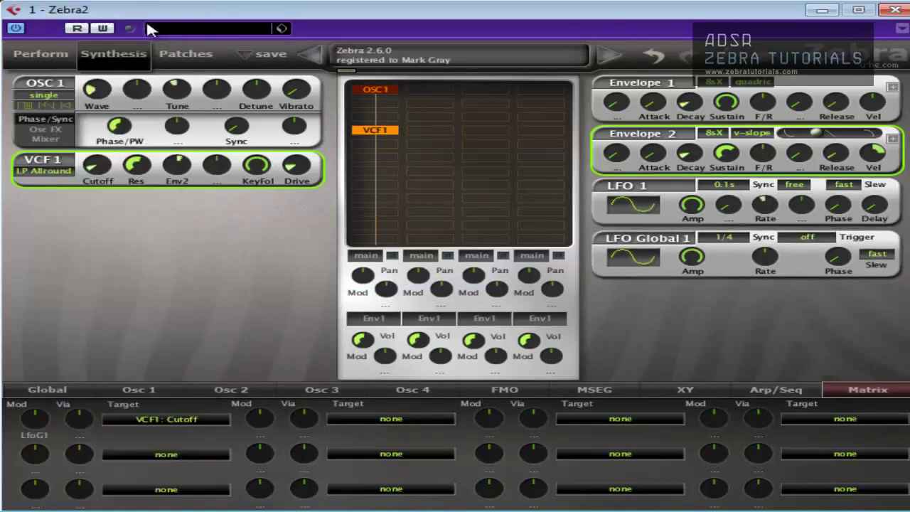
Step: Set LFO Global 1's sync to 8/1 and its waveform to triangle
click(733, 242)
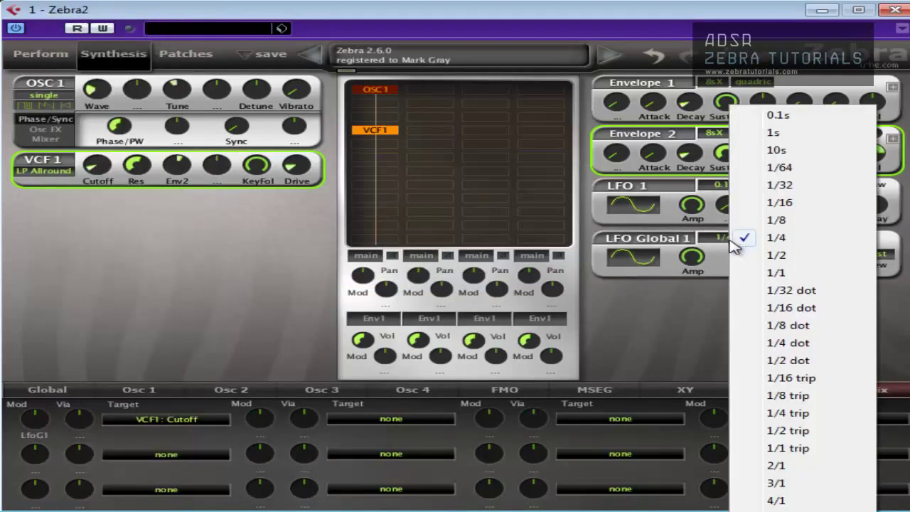
click(778, 501)
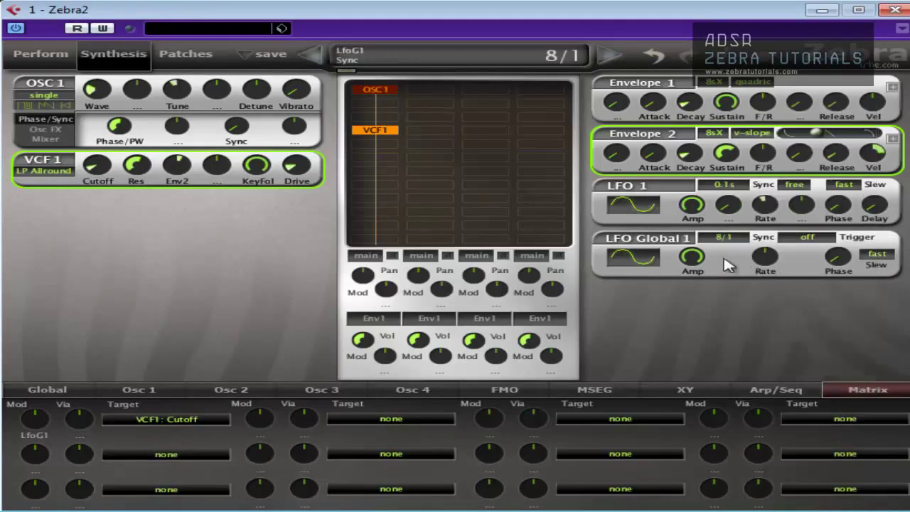
click(644, 264)
click(704, 287)
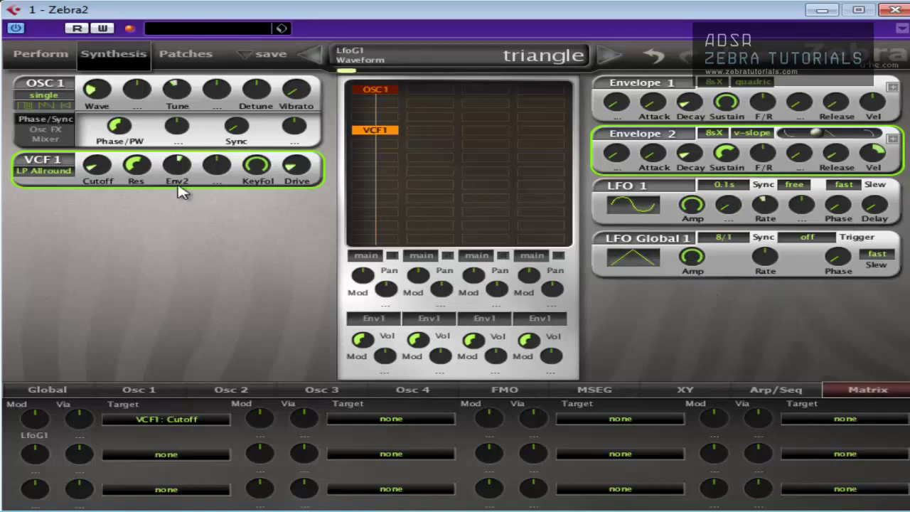
Step: Set the LfoG1 modulation depth on VCF1's cutoff to about 20
click(36, 419)
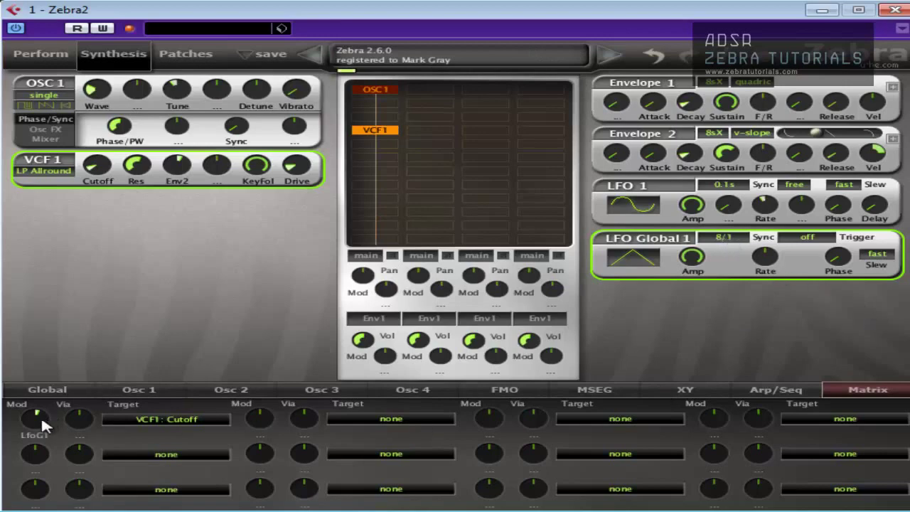
scroll(39, 419, up, 4)
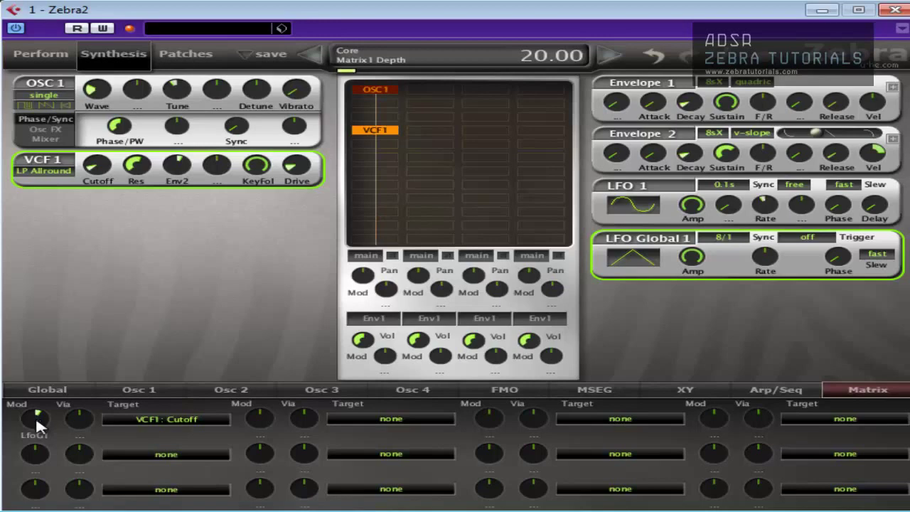
scroll(39, 425, down, 4)
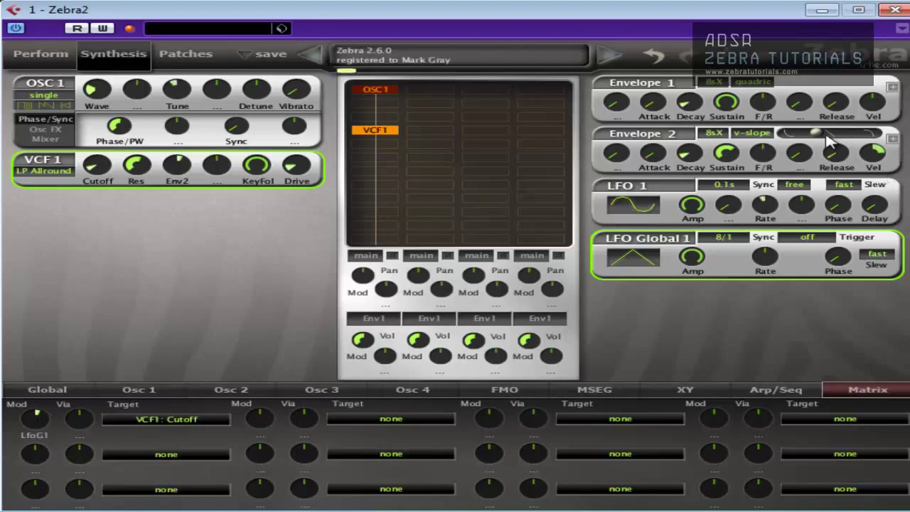
Step: Shift envelope 2's v-slope much further along its range and set VCF1's resonance to 55
drag(827, 137, 876, 142)
mouse_move(182, 179)
drag(109, 170, 133, 175)
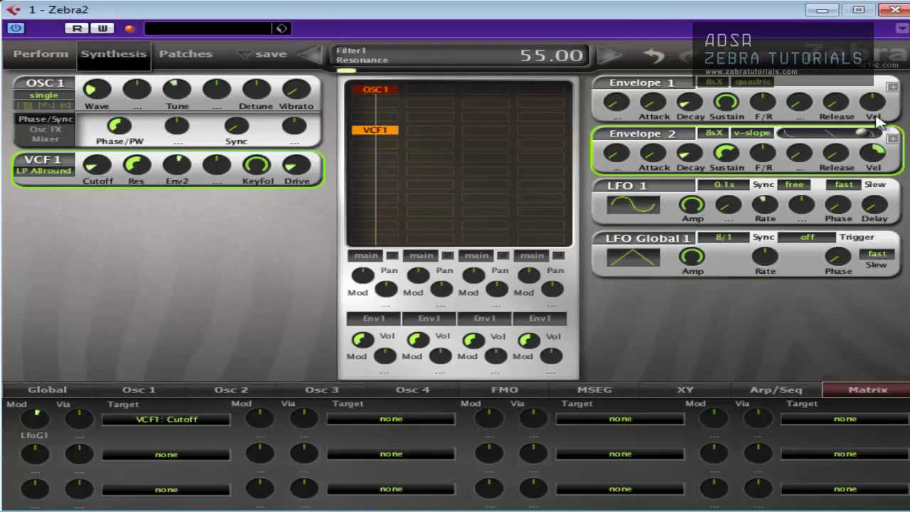
Step: Set envelope 1's release to 11, envelope 2's decay to 13.5 and LFO Global 1's rate to 112
drag(843, 95, 845, 87)
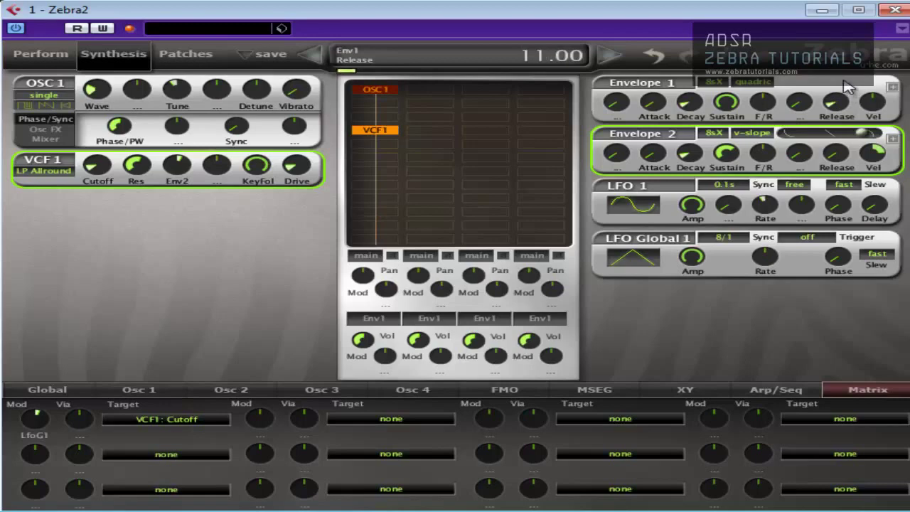
drag(702, 104, 698, 155)
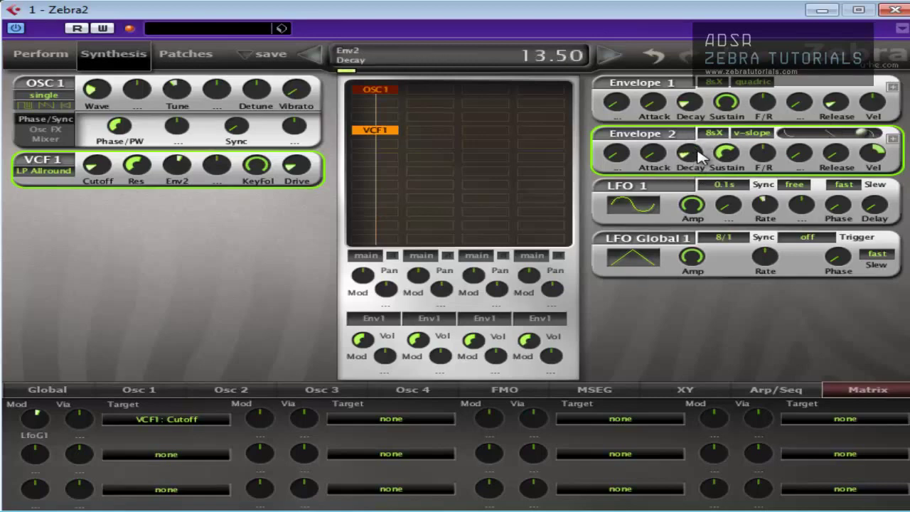
drag(690, 256, 707, 204)
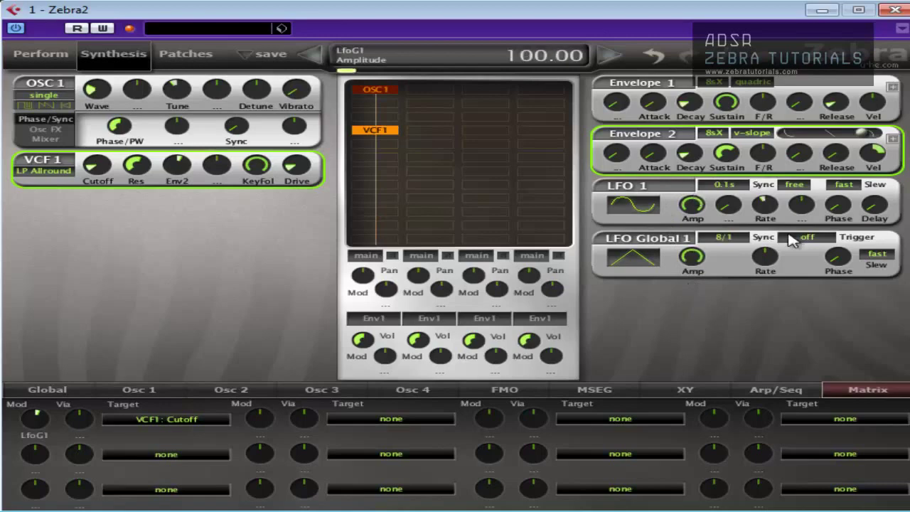
drag(767, 254, 771, 265)
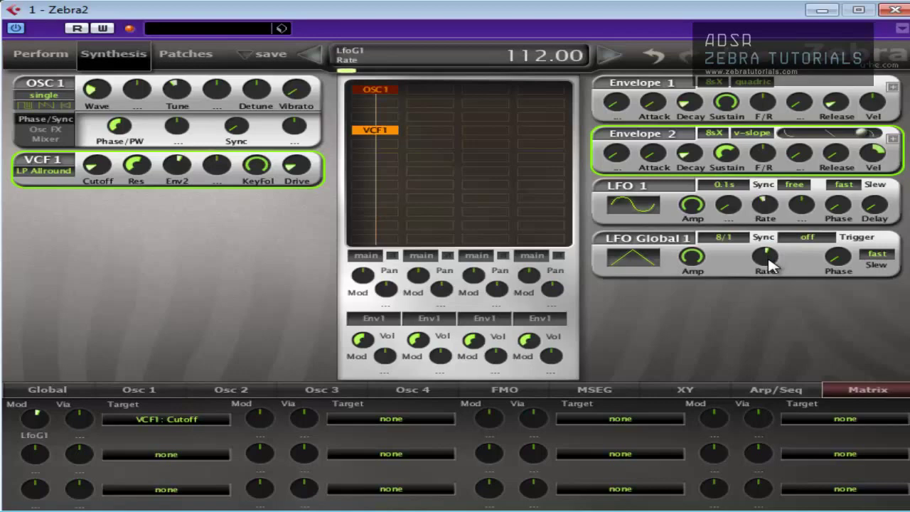
Step: Add Delay1 to the first lane of the effects grid with Sync1 at 1/4 dot and Sync2 at 1/8 dot
click(61, 391)
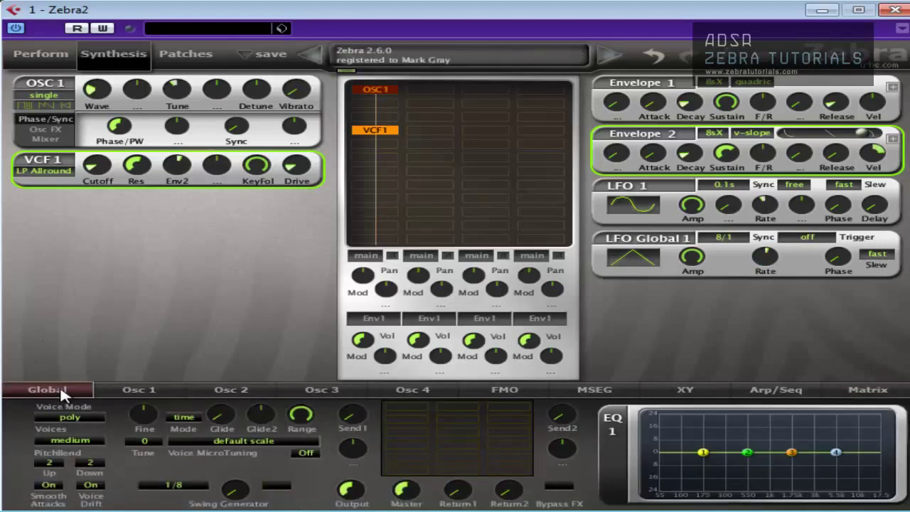
click(411, 402)
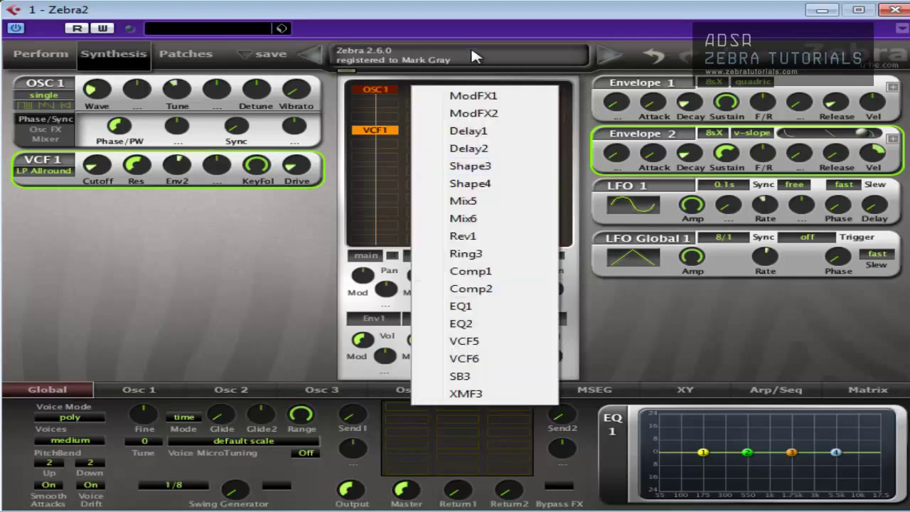
click(474, 125)
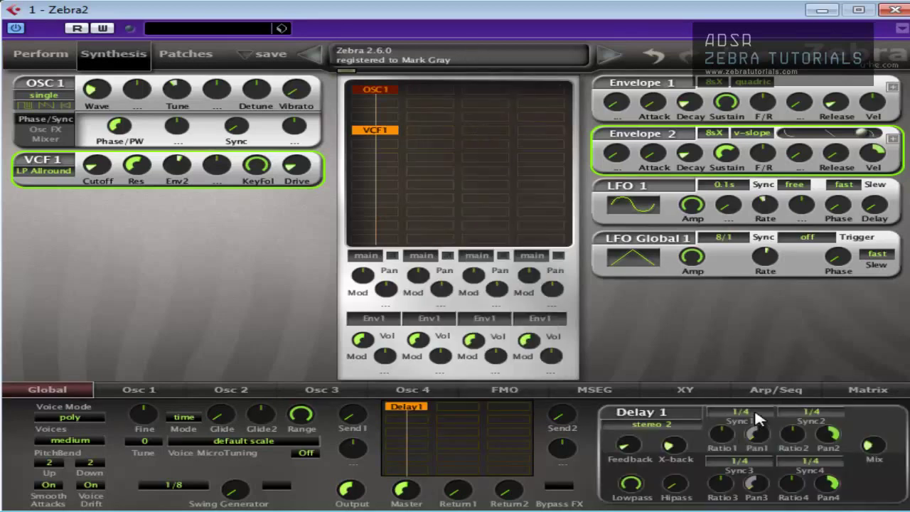
click(756, 416)
click(788, 296)
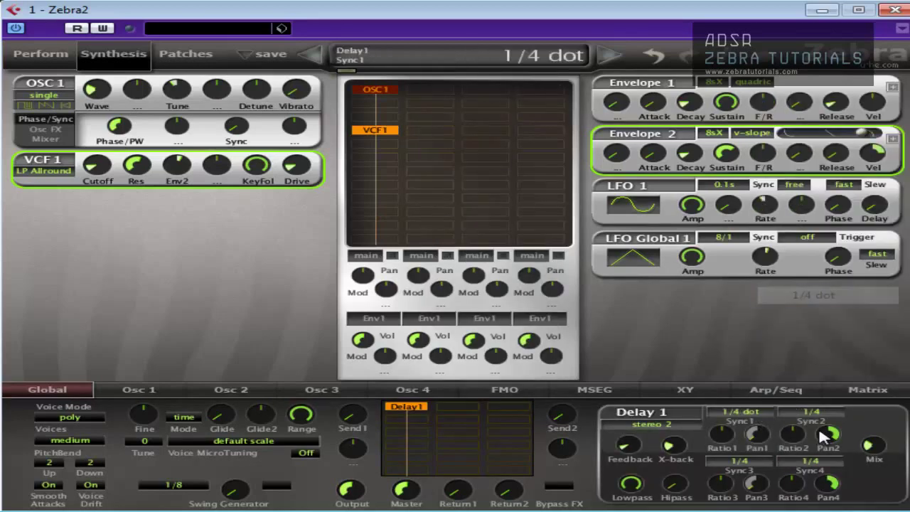
click(815, 414)
click(895, 287)
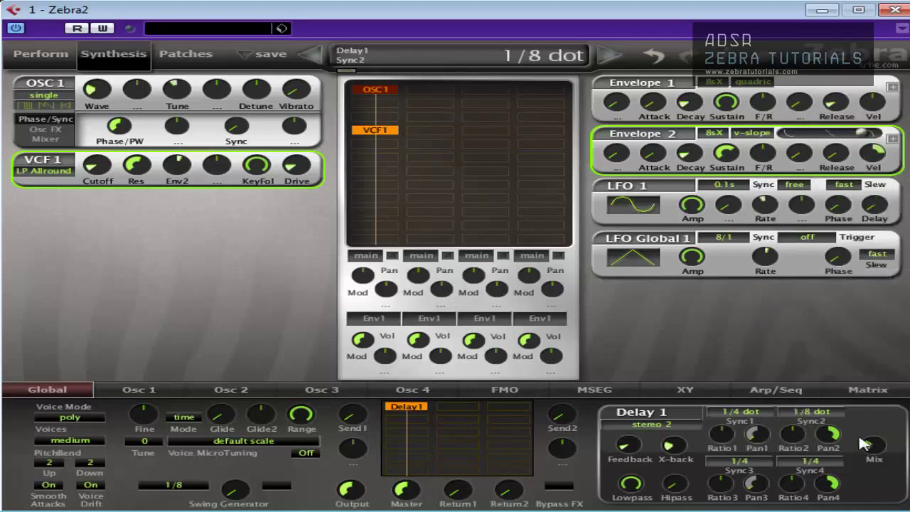
Step: Set Delay 1's X-back to 0, raise its feedback, and bring its mix to about 47.5
drag(676, 455, 676, 497)
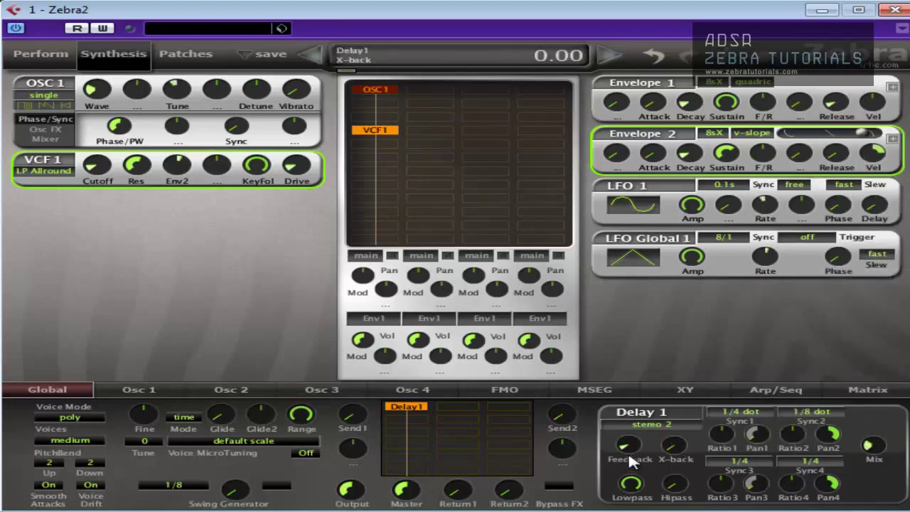
drag(629, 456, 647, 382)
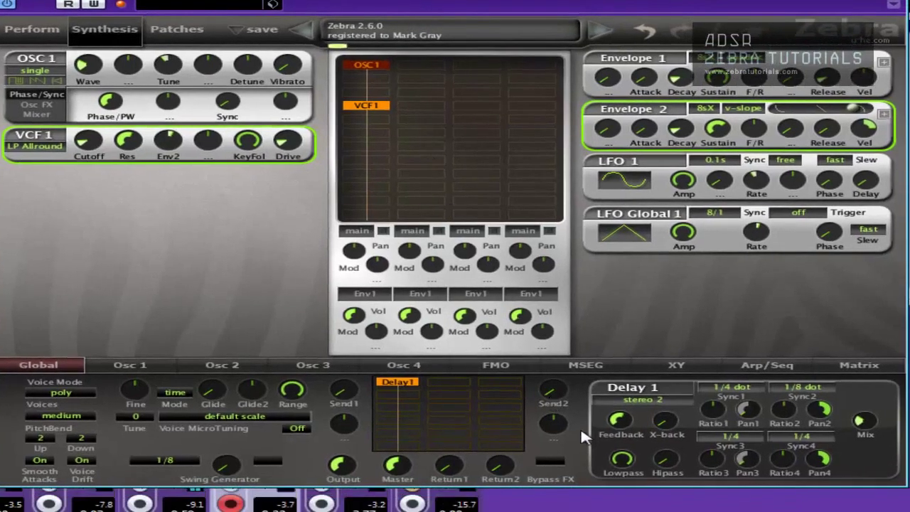
drag(624, 424, 625, 426)
drag(863, 421, 884, 401)
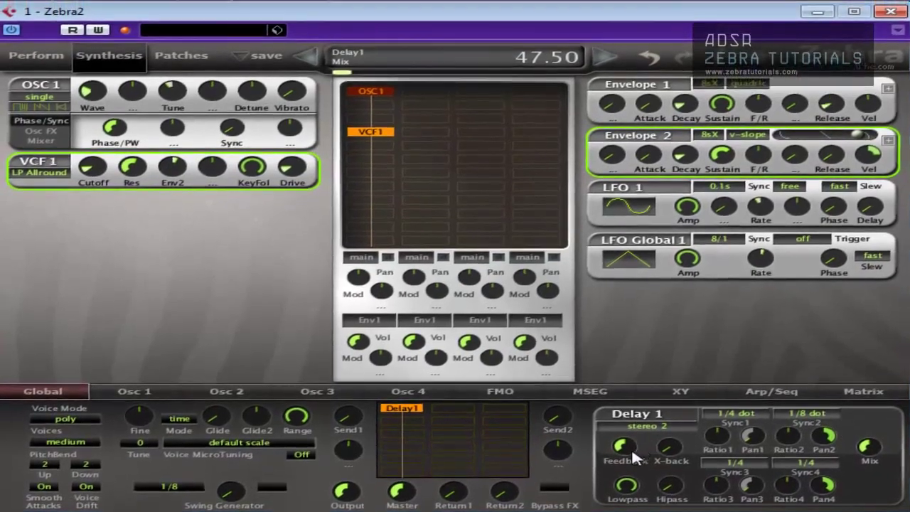
drag(621, 429, 627, 438)
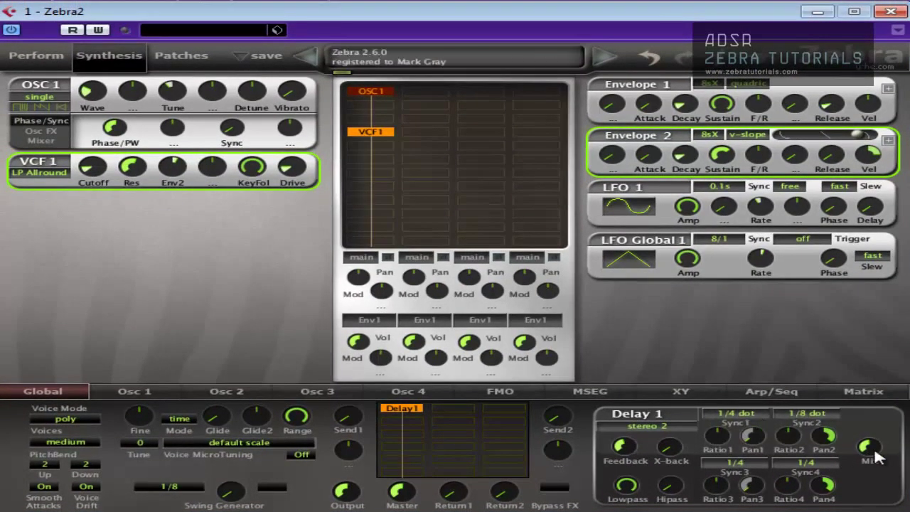
drag(876, 454, 881, 452)
Step: Set LFO Global 1's rate to 118 and its matrix modulation depth on VCF1's cutoff to 12
mouse_move(765, 265)
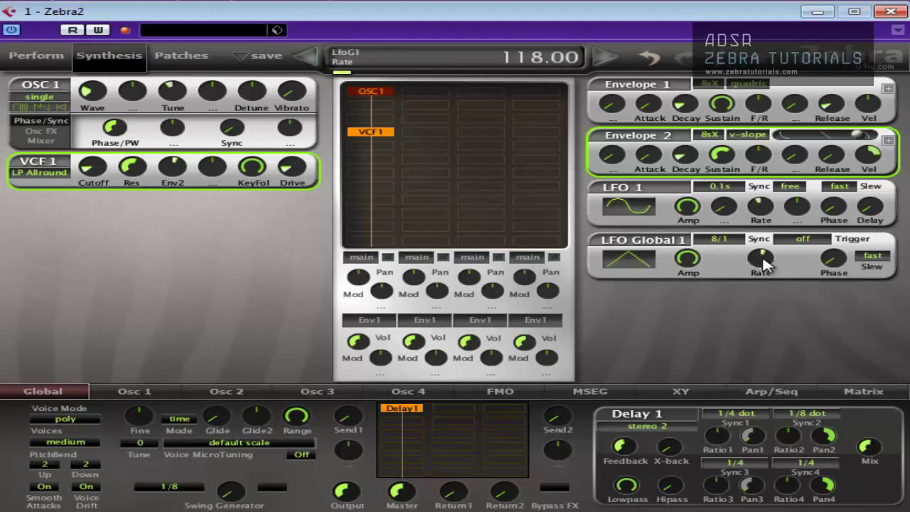
click(863, 391)
drag(30, 429, 26, 428)
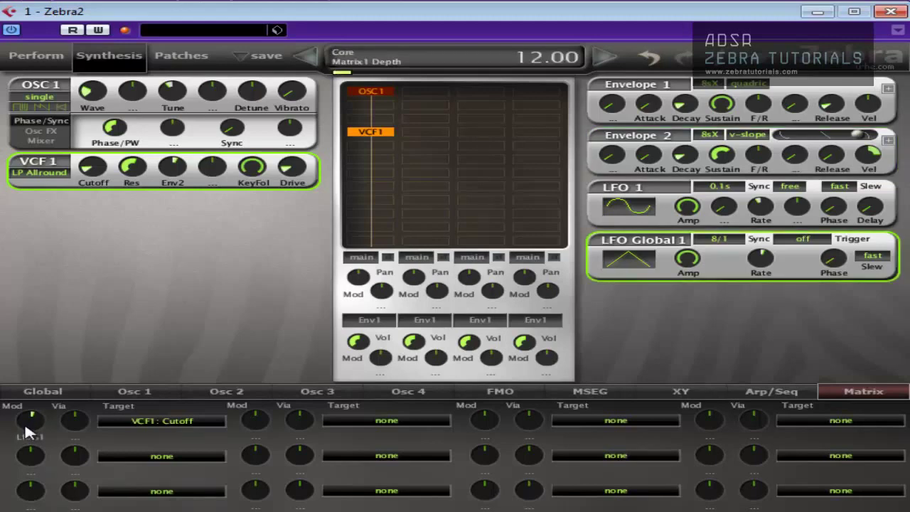
Step: Bypass Delay1 in the effects grid
click(61, 391)
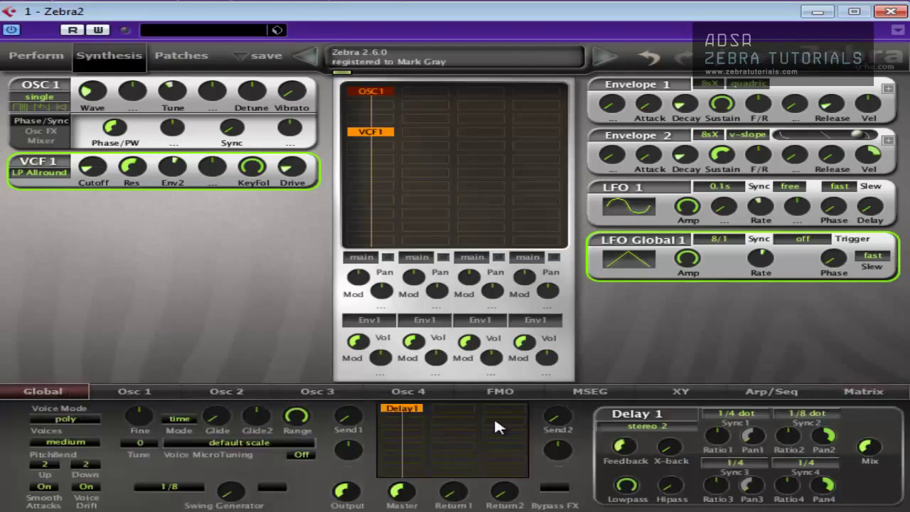
right_click(399, 430)
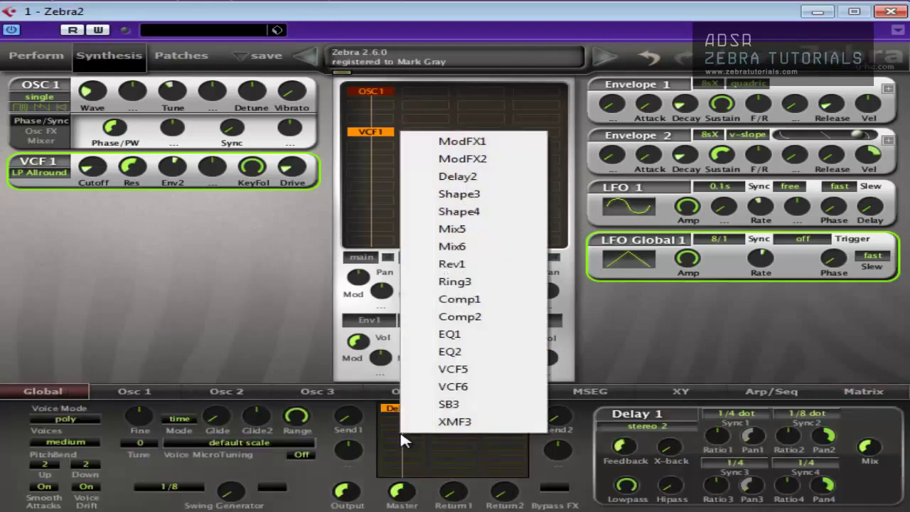
click(393, 178)
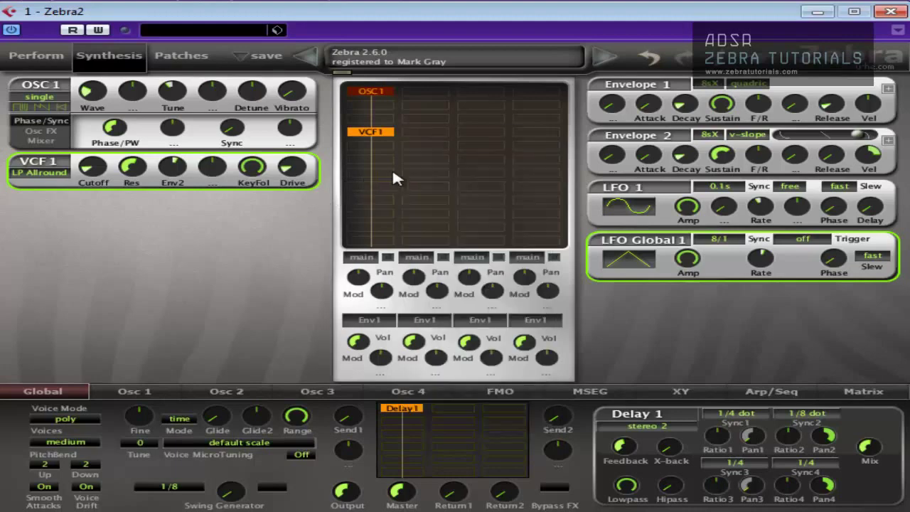
double_click(405, 412)
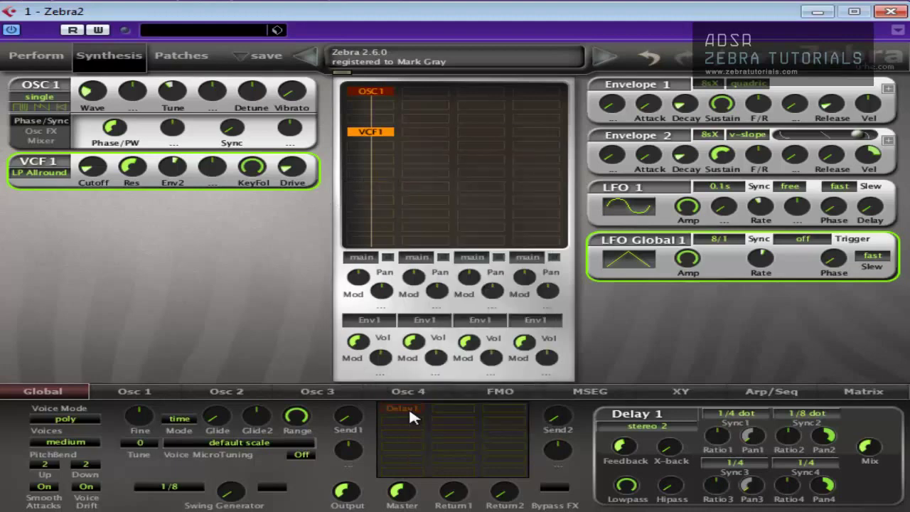
Step: Insert a Shape1 module below VCF1 in the first oscillator lane and set its depth to 25
right_click(362, 165)
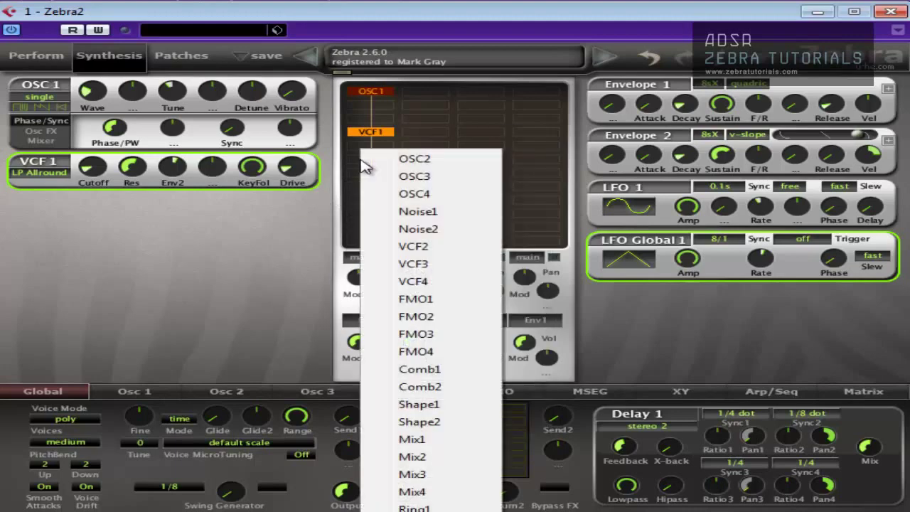
click(449, 407)
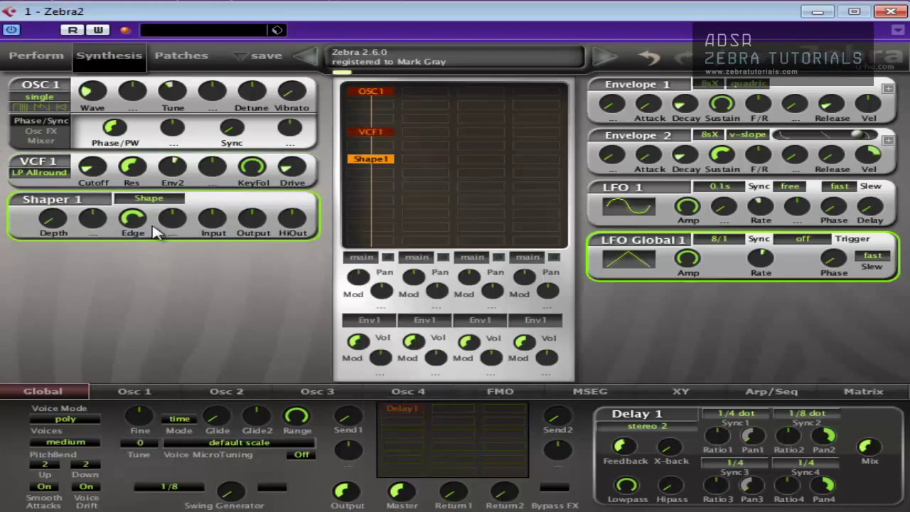
drag(54, 225, 57, 184)
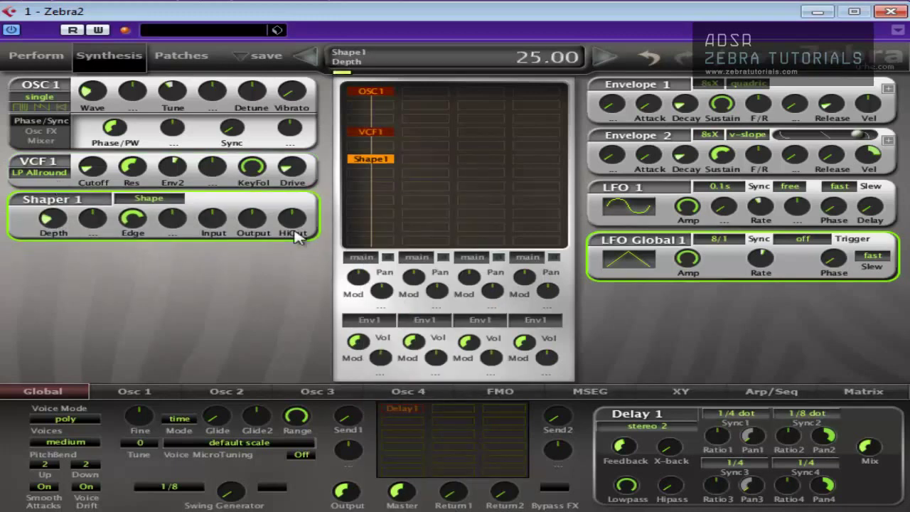
Step: Set Shaper 1's HiOut to 3 and Input to 0.40, and raise its Output slightly
mouse_move(298, 230)
mouse_down()
mouse_move(299, 179)
mouse_move(306, 217)
mouse_up()
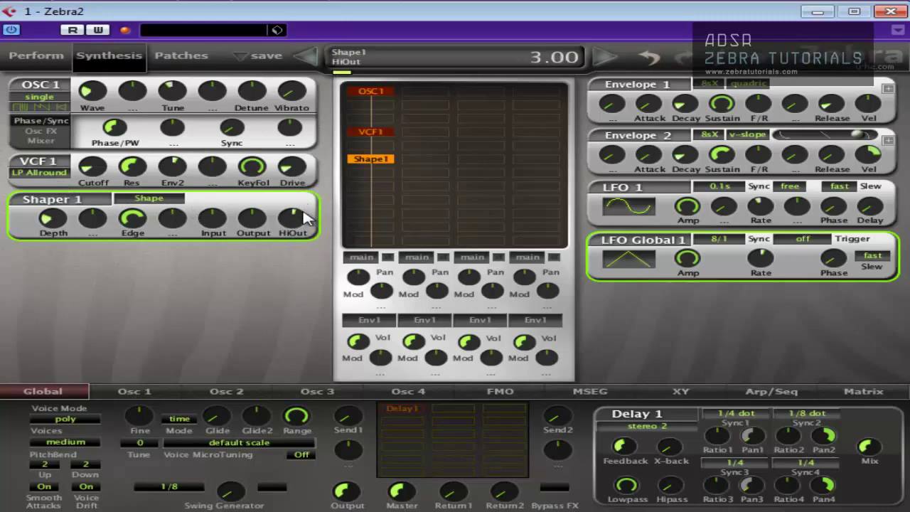
click(221, 234)
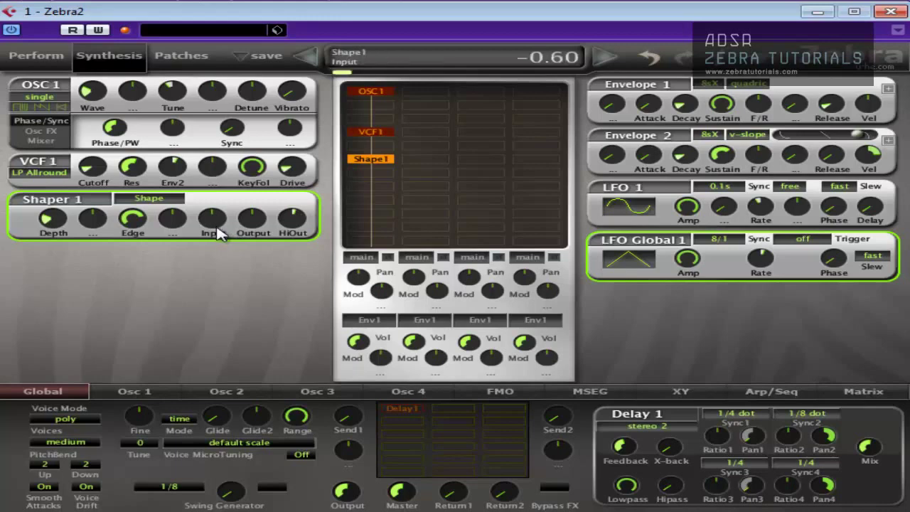
mouse_move(241, 229)
mouse_down()
mouse_move(258, 217)
mouse_move(240, 229)
mouse_move(237, 213)
mouse_up()
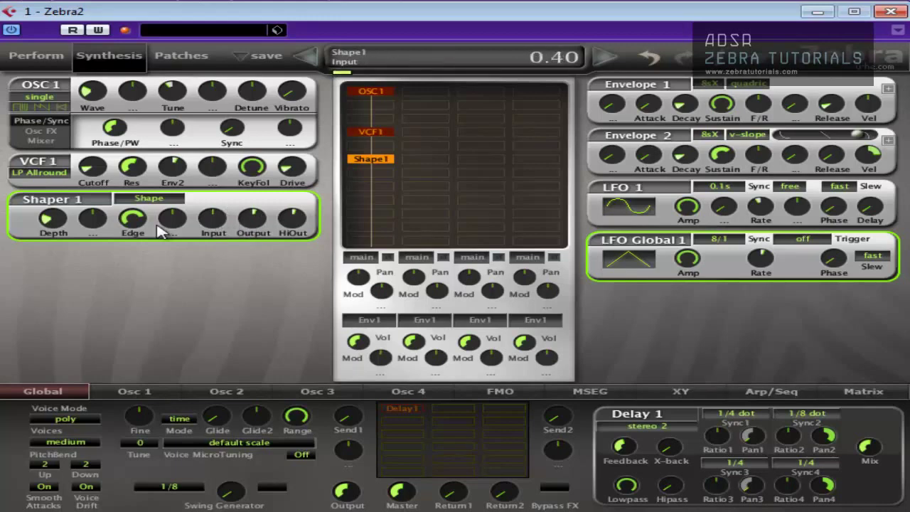
Step: Try the Wedge type on Shaper 1 at a higher depth, reduce the depth to 26.5, and return the type to Shape
drag(59, 223, 73, 142)
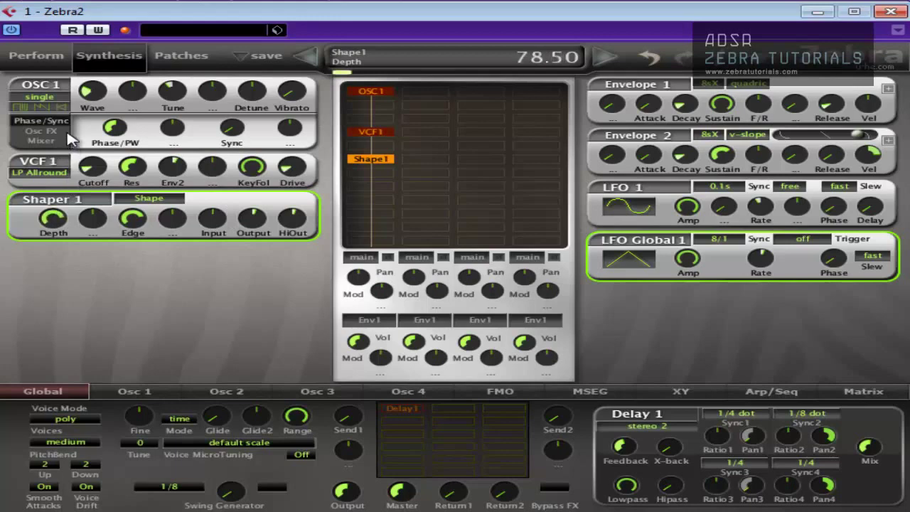
click(181, 206)
click(203, 261)
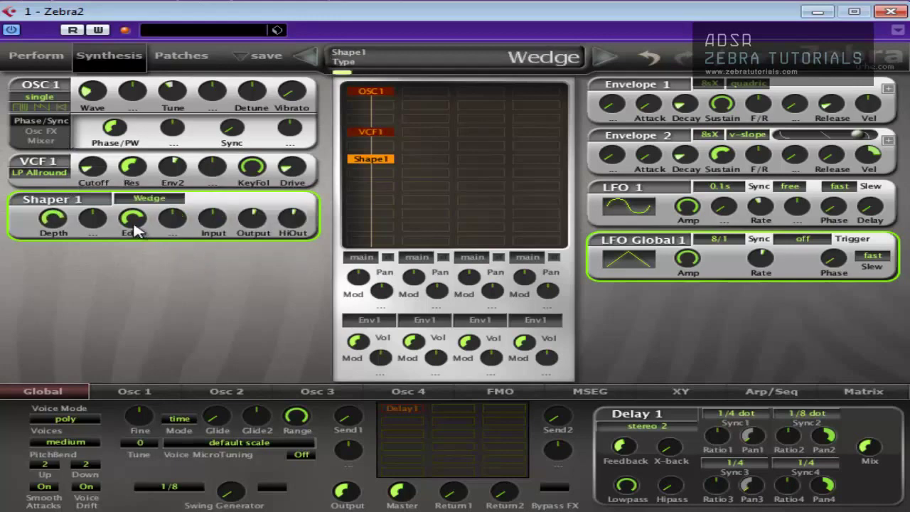
drag(54, 220, 68, 297)
click(162, 204)
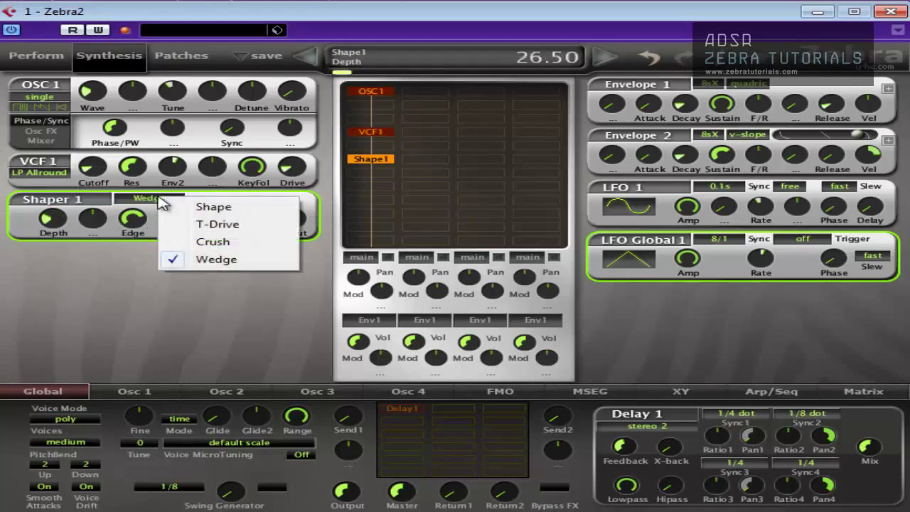
click(210, 207)
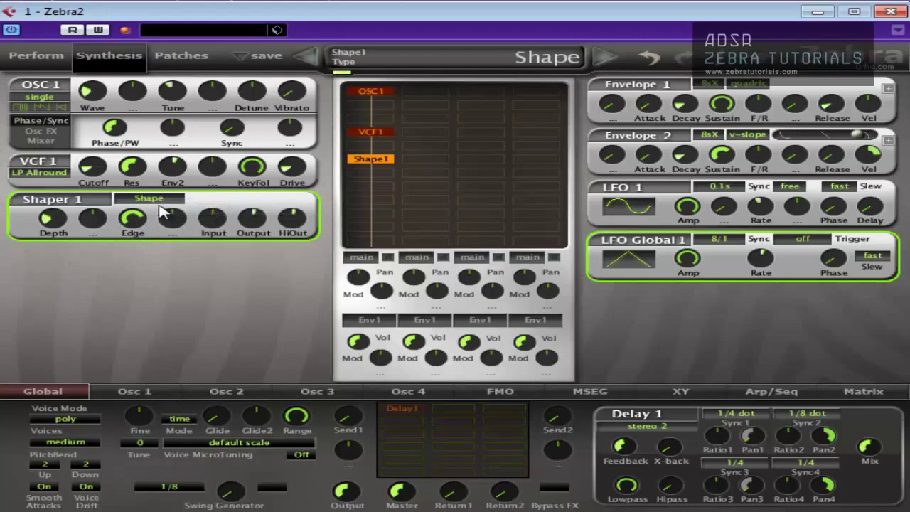
Step: Try the T-Drive and Crush types on Shaper 1, return it to Shape, and fine-tune its Edge
click(160, 204)
click(194, 223)
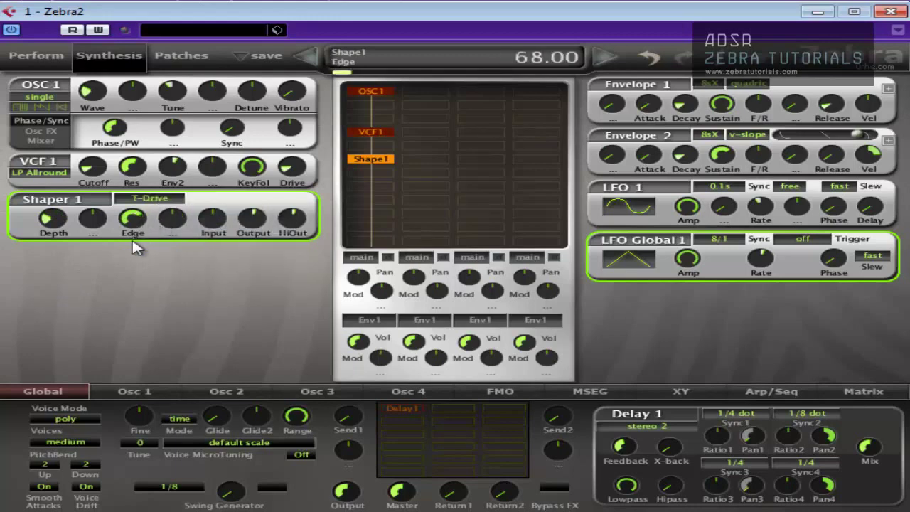
drag(62, 226, 69, 198)
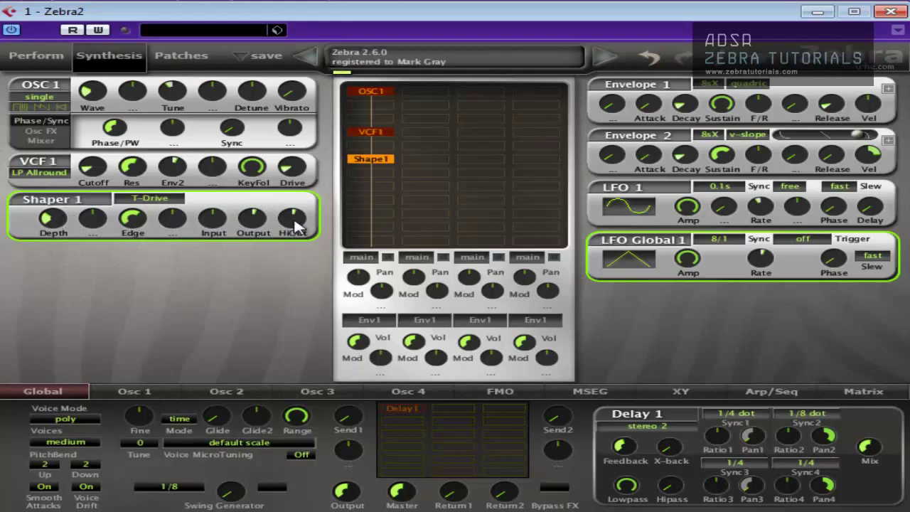
mouse_move(300, 224)
mouse_down()
mouse_move(301, 177)
mouse_move(296, 251)
mouse_move(301, 230)
mouse_move(257, 231)
mouse_move(256, 242)
mouse_move(313, 209)
mouse_move(294, 213)
mouse_up()
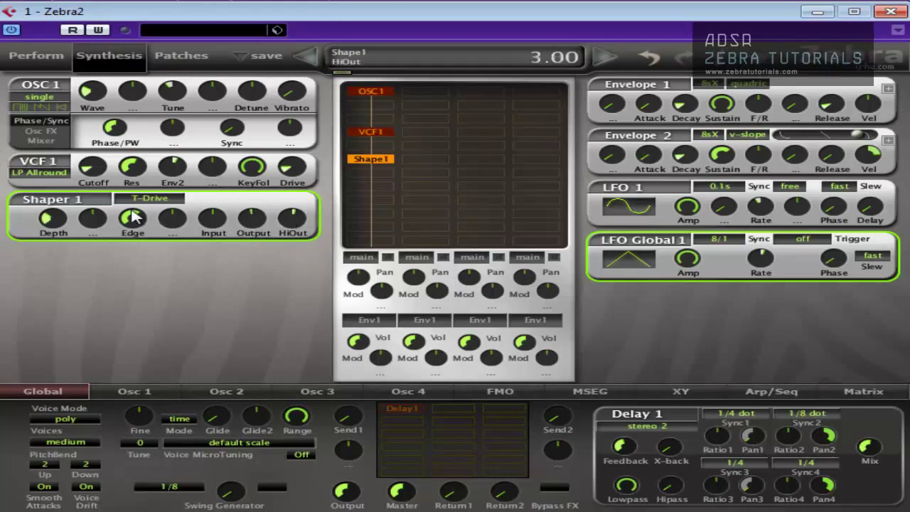
click(152, 202)
click(193, 242)
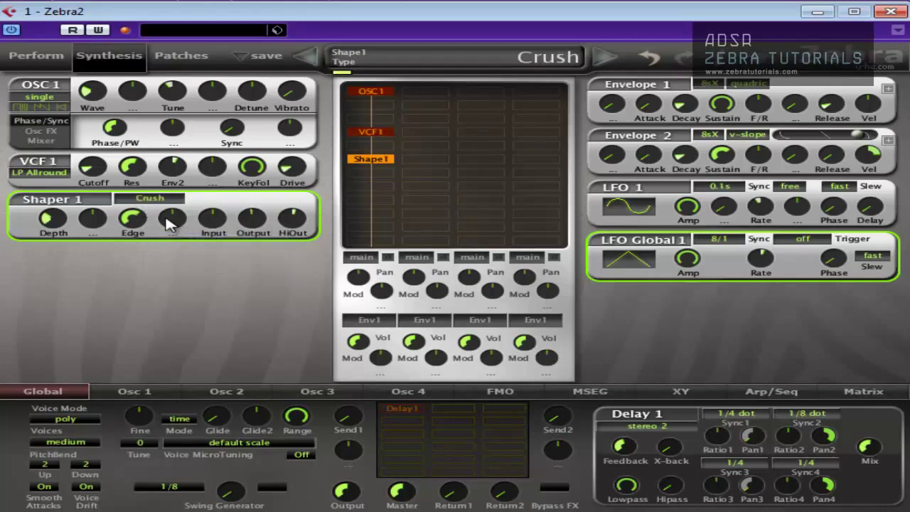
click(162, 203)
click(206, 207)
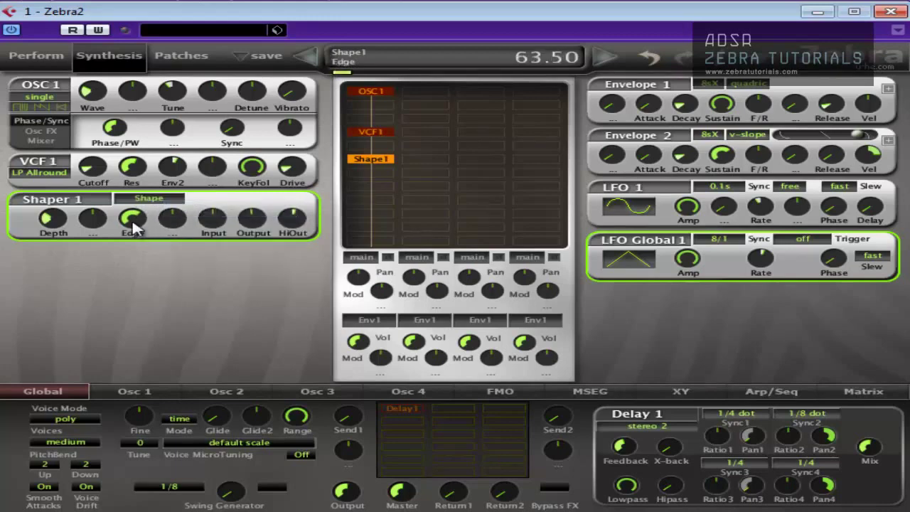
drag(135, 232, 160, 214)
Step: Reactivate Delay1 in the effects grid, set its mix to 39.5, and lower its feedback slightly
click(398, 407)
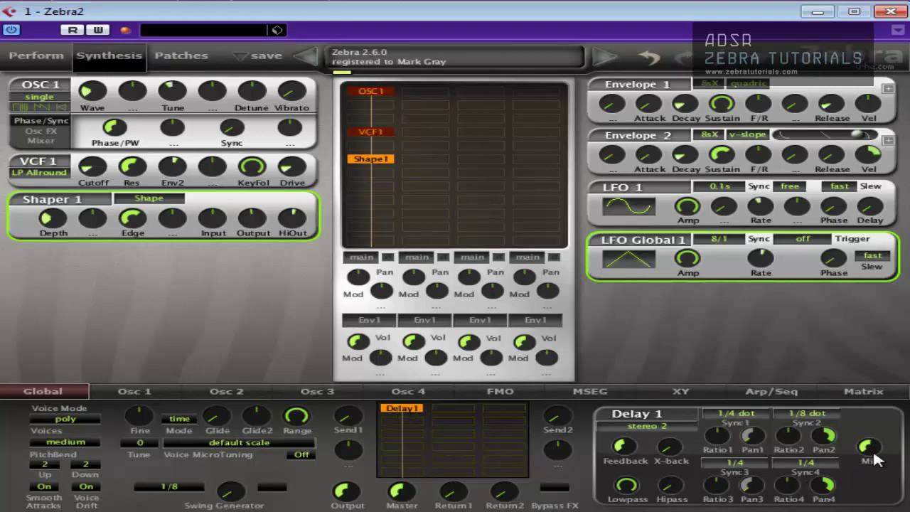
drag(872, 451, 873, 474)
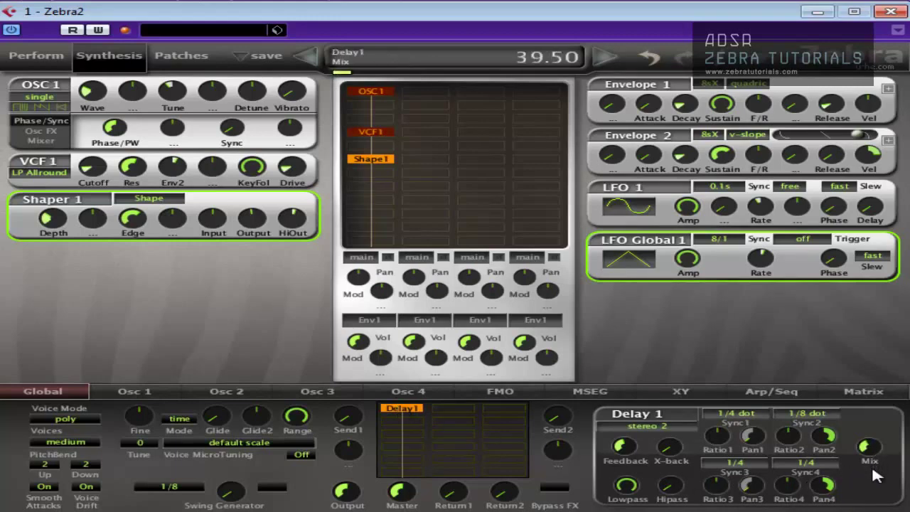
drag(620, 447, 623, 455)
Step: Insert EQ1 below Delay1 in the master effects lane, cut its low band, and raise the Mid2 gain to 7
click(400, 428)
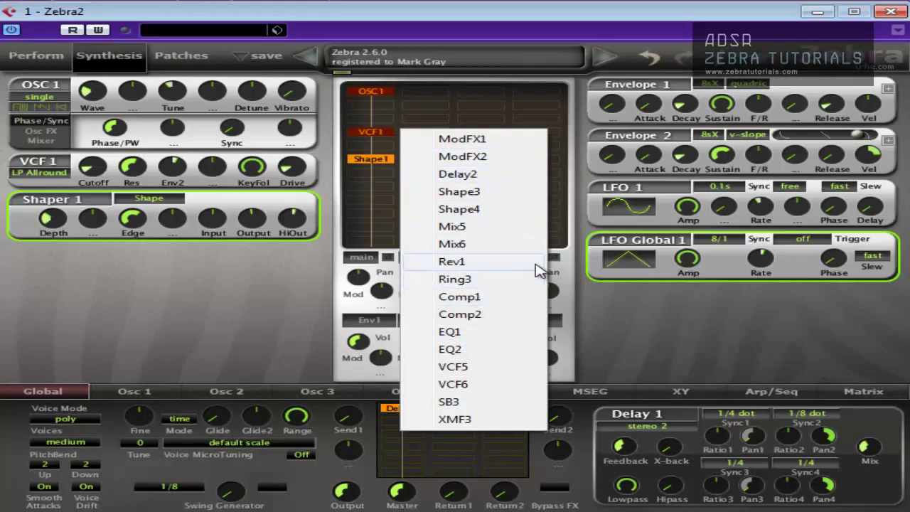
click(469, 331)
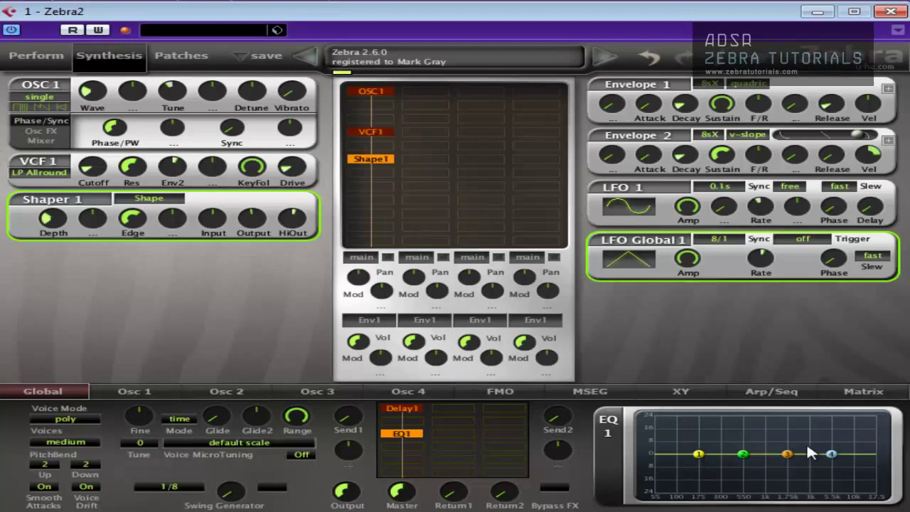
drag(699, 453, 688, 474)
drag(831, 453, 763, 459)
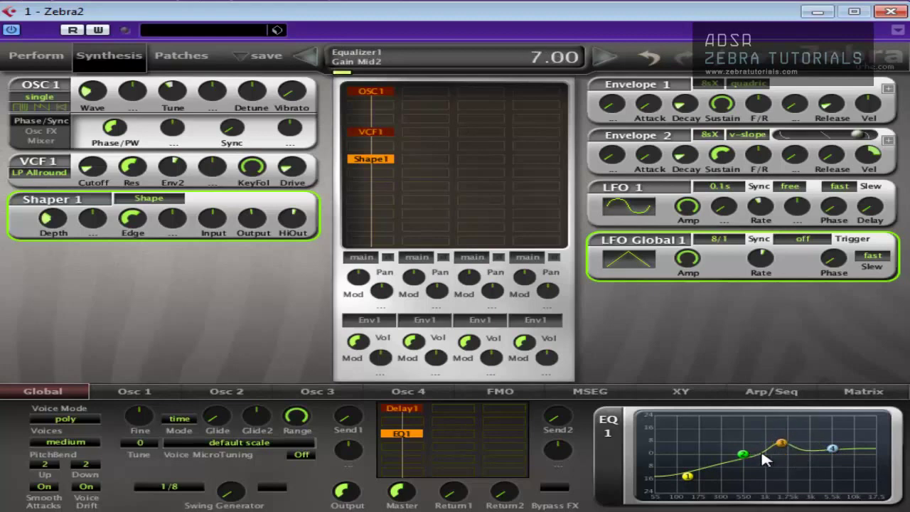
Step: Insert Rev1 in the second effects lane and raise the Send1 and Return1 levels to feed it
right_click(440, 453)
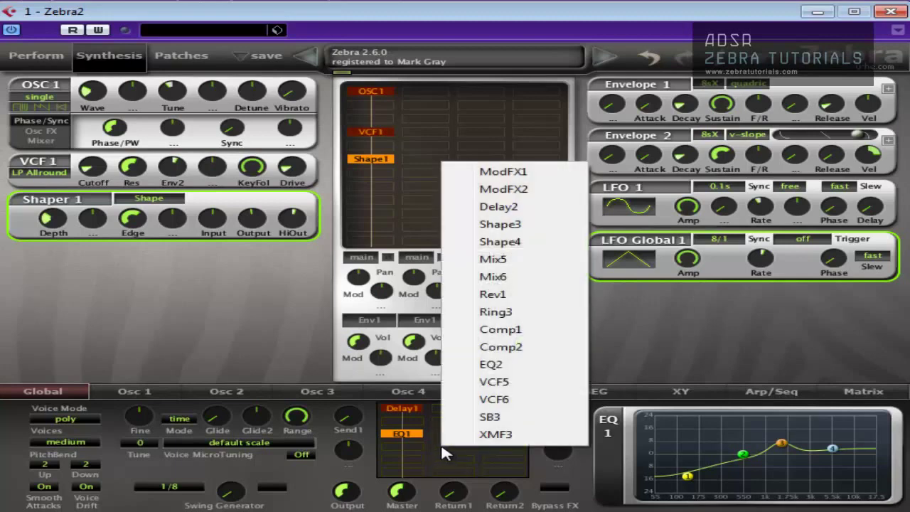
click(523, 295)
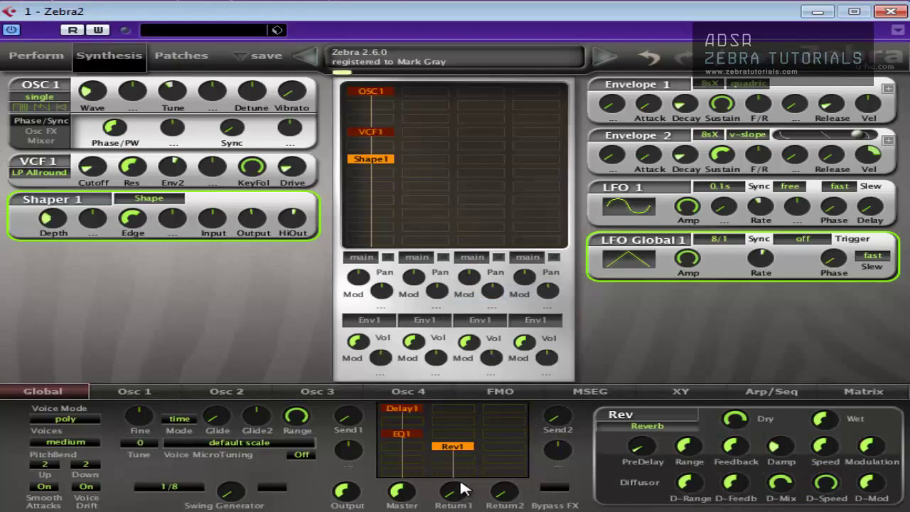
drag(449, 497, 362, 377)
mouse_move(448, 492)
mouse_down()
mouse_move(459, 488)
mouse_move(462, 497)
mouse_up()
Step: Balance Rev1 by setting its Dry level to 61 and bringing Wet down from full to a medium level
drag(738, 416, 751, 414)
drag(824, 420, 820, 298)
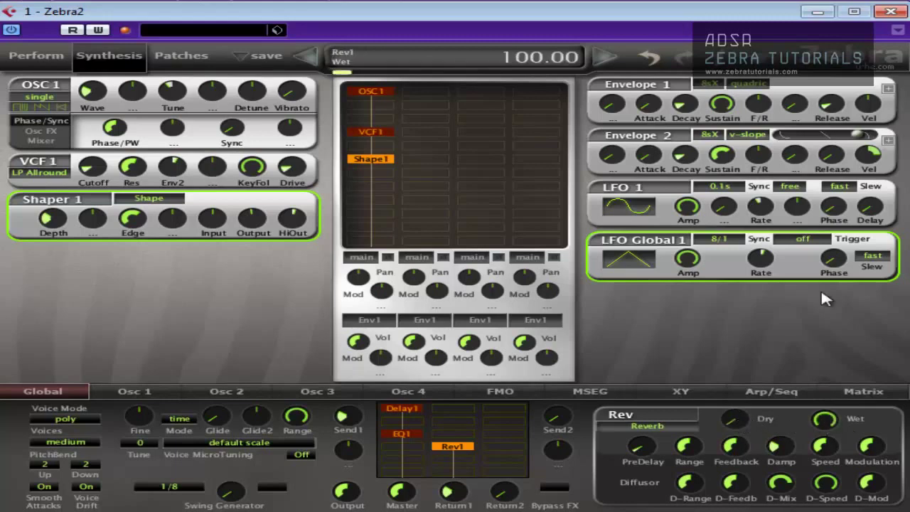
drag(735, 418, 749, 305)
drag(824, 418, 748, 441)
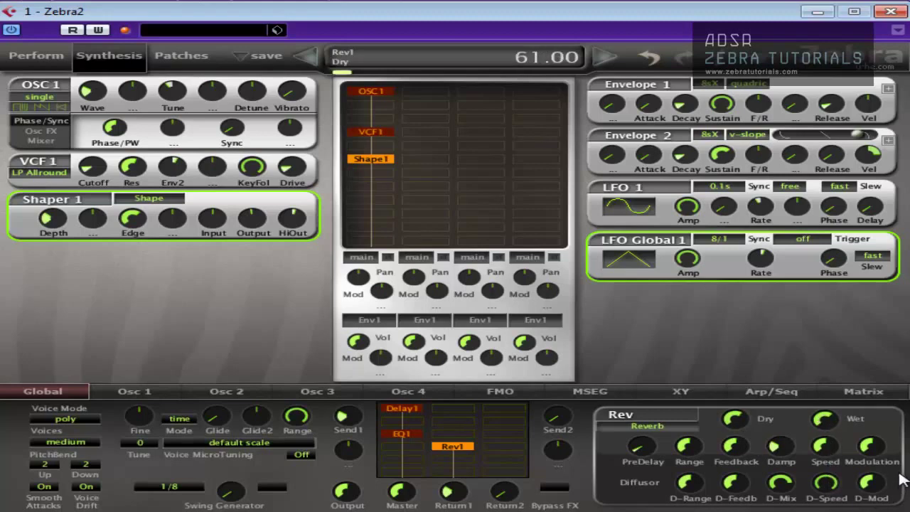
Step: Check the available reverb types for Rev1 and fine-tune VCF1's cutoff
click(676, 426)
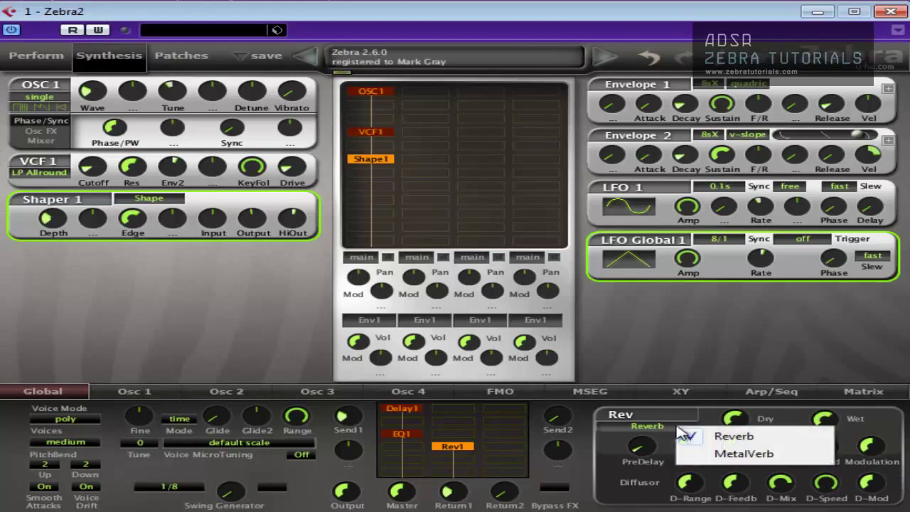
click(609, 434)
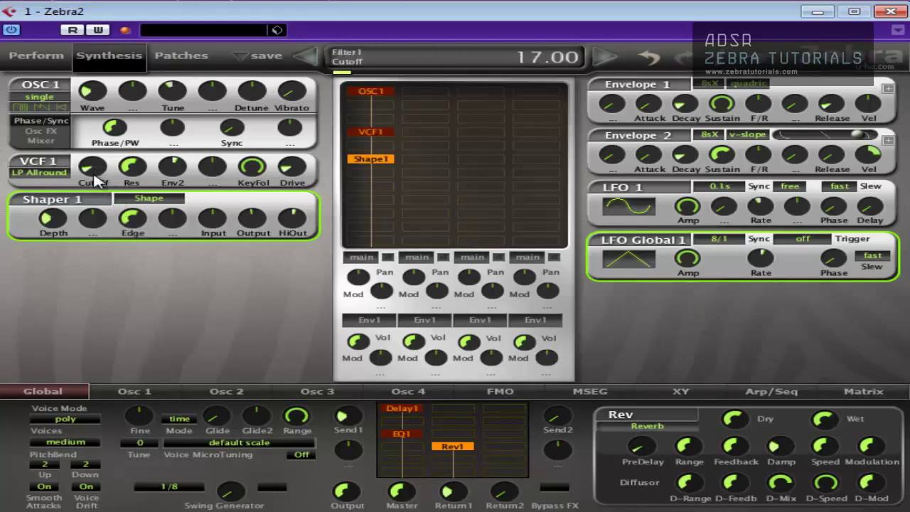
mouse_move(95, 183)
mouse_down()
mouse_move(108, 153)
mouse_move(103, 174)
mouse_up()
Step: Switch to the Cubase project and briefly play the arrangement from the start to hear the TB 303 part
scroll(172, 175, up, 5)
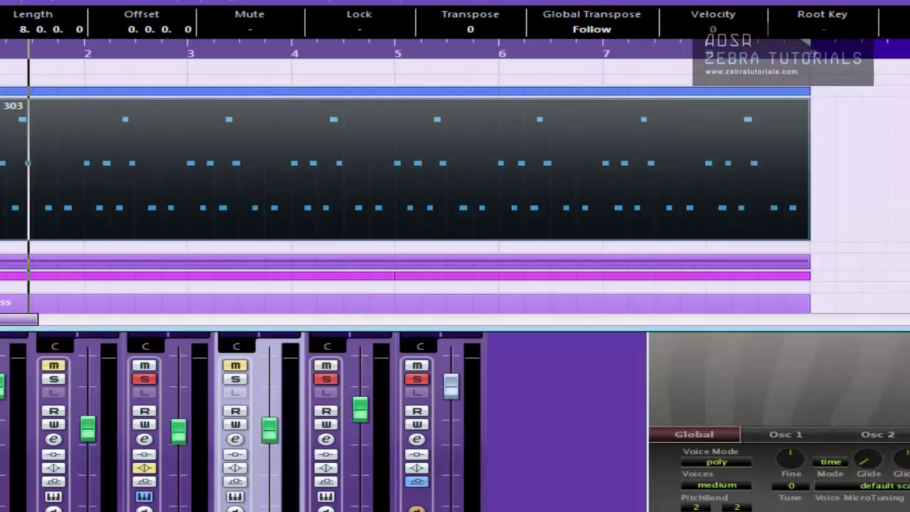
key(space)
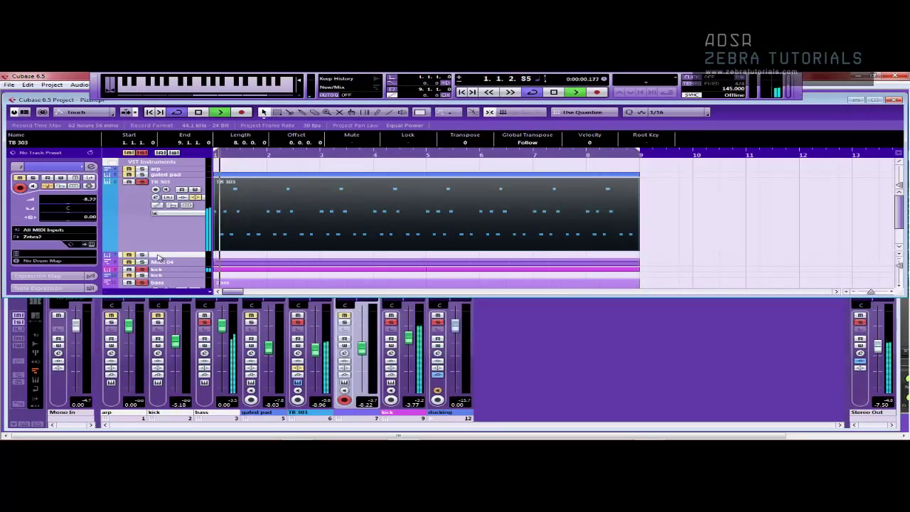
key(space)
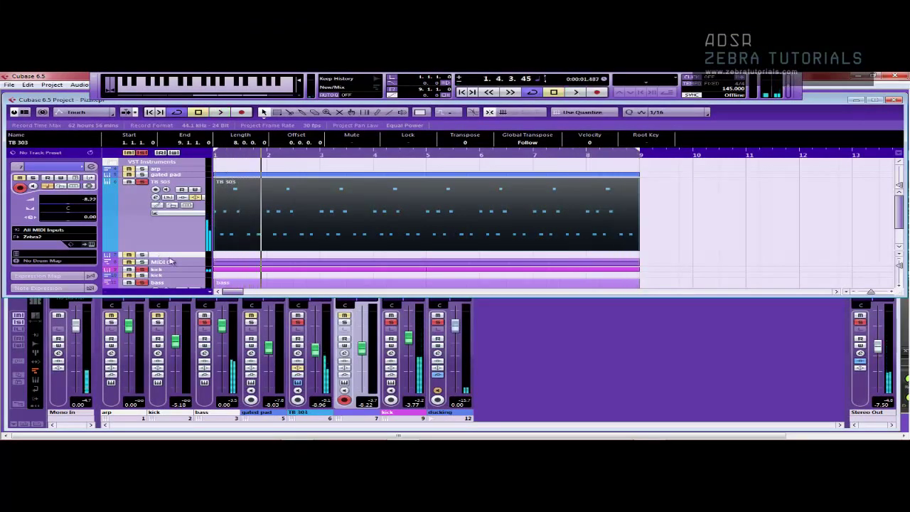
Step: Open the TB 303 track's Zebra2 editor, move its window over the project, and show the Synthesis page
click(91, 244)
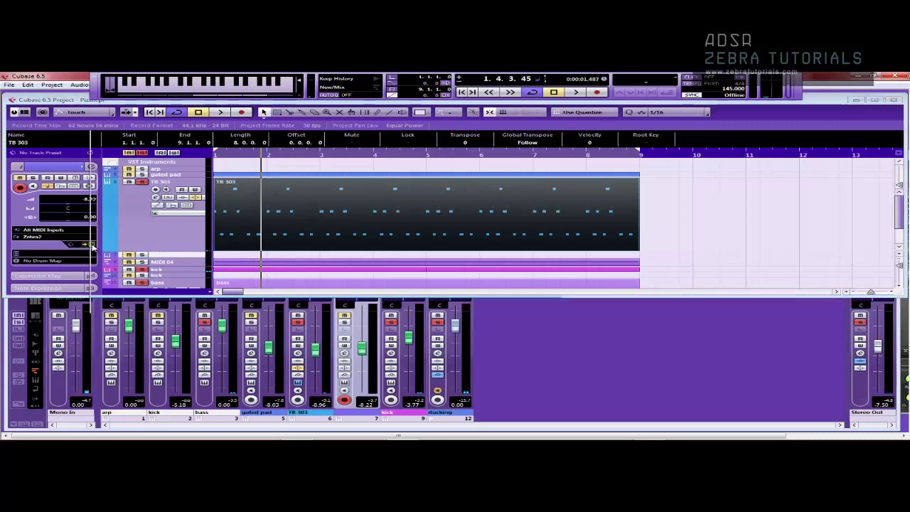
click(549, 127)
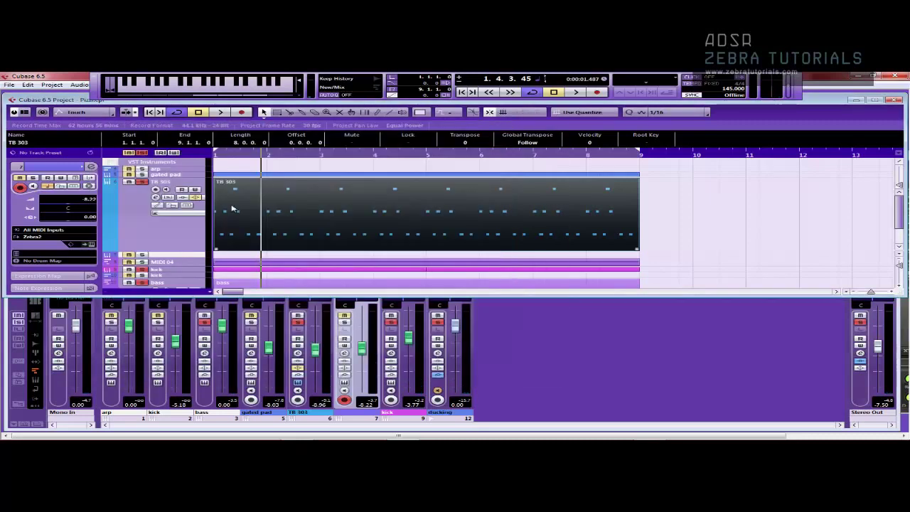
click(91, 244)
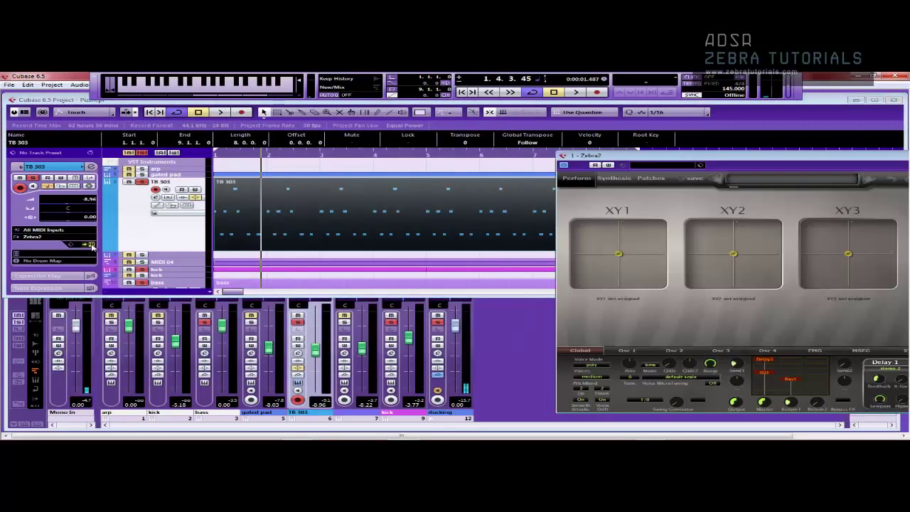
drag(643, 149, 329, 135)
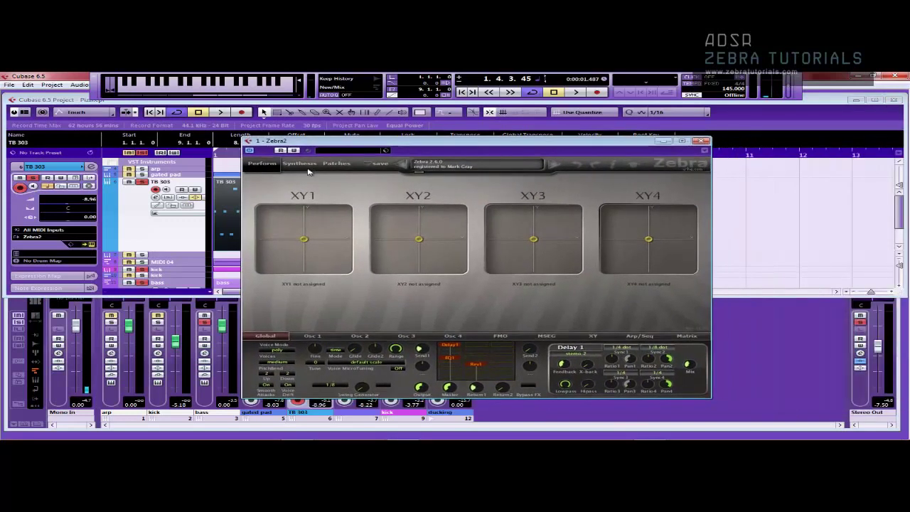
click(305, 168)
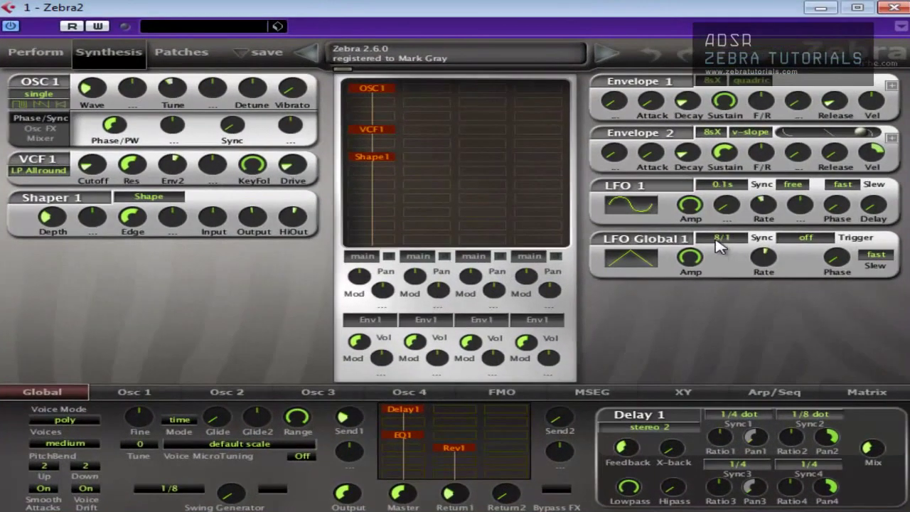
Step: Try 1/8 and 1/4 sync on LFO Global 1 and set it to 1/2
click(724, 244)
click(723, 232)
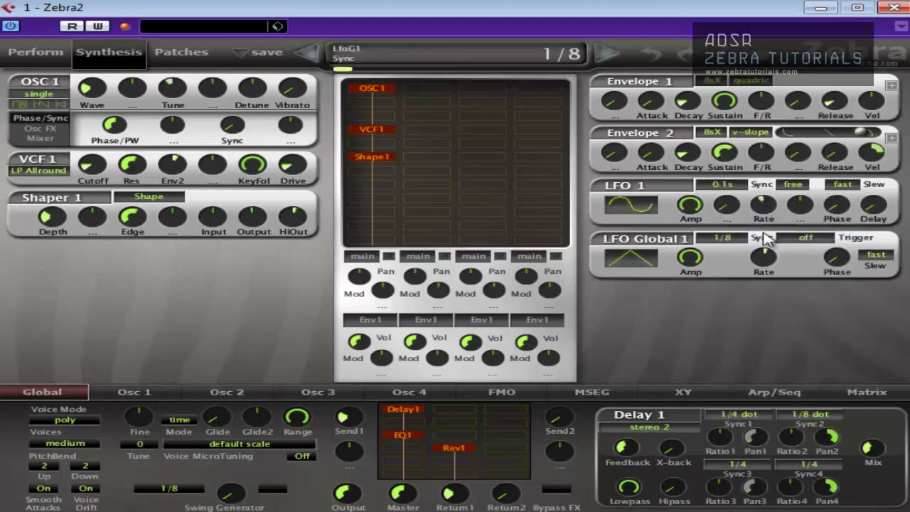
click(724, 243)
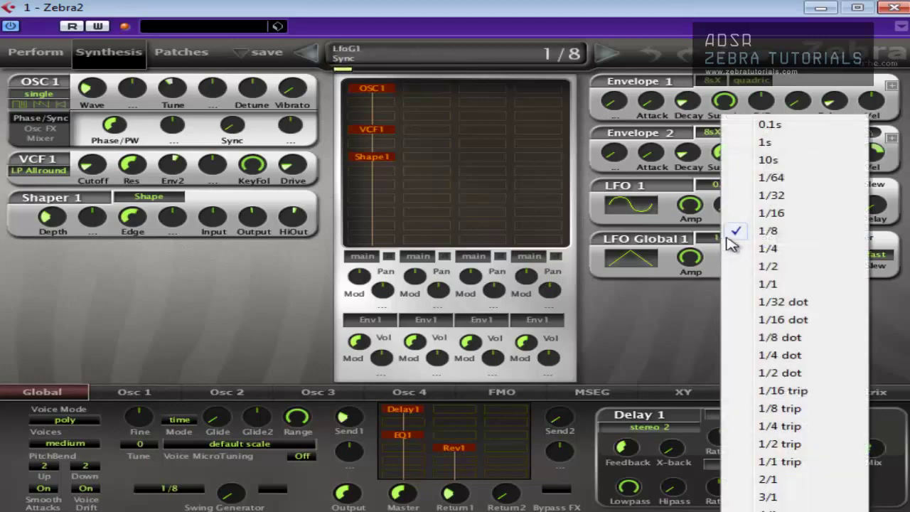
click(731, 249)
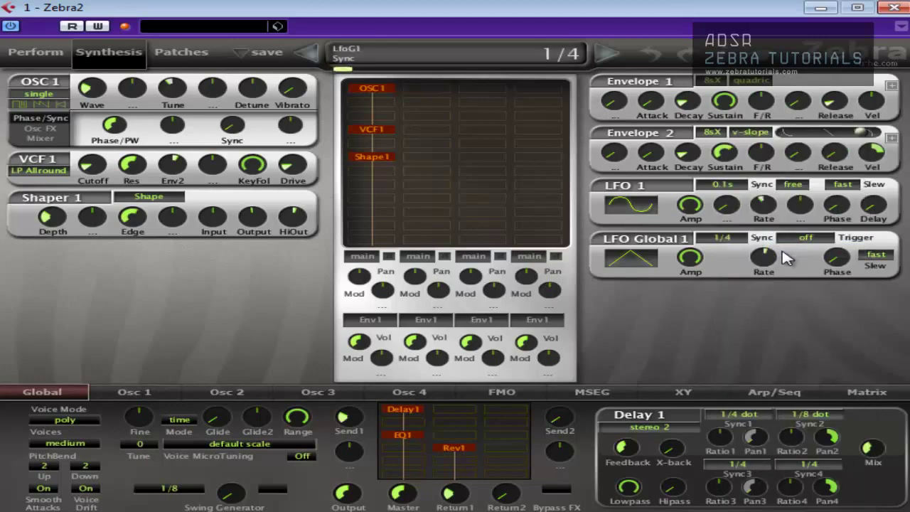
click(725, 238)
click(778, 267)
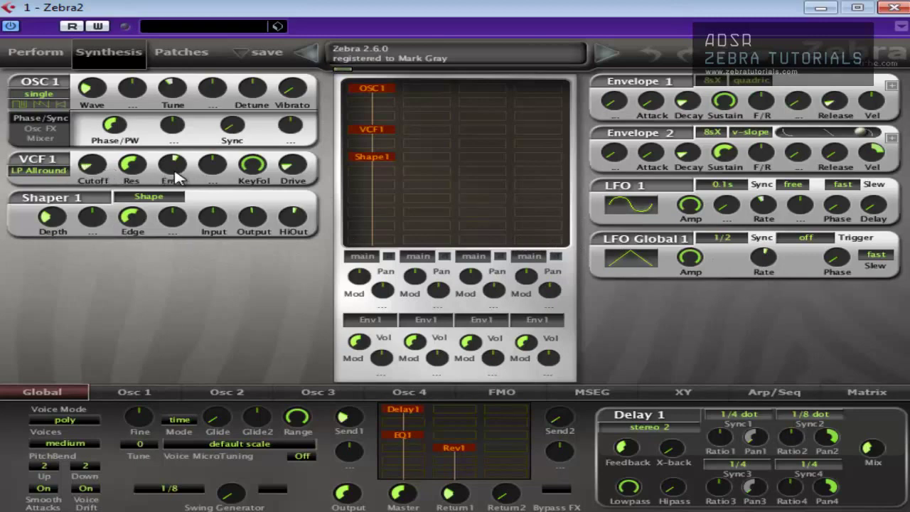
Step: Try a stronger Env2 amount on VCF1, set Envelope 2's decay to 17, and reduce the Env2 amount again
drag(173, 176, 164, 162)
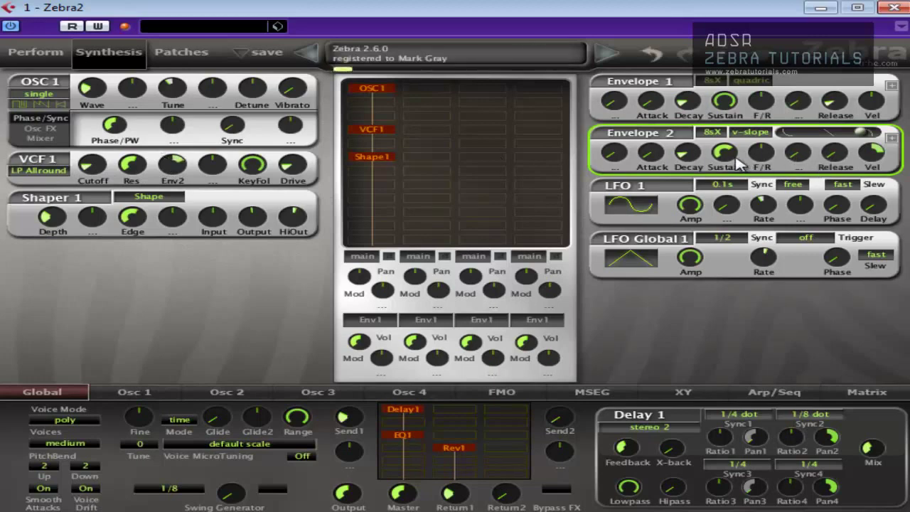
mouse_move(702, 162)
mouse_down()
mouse_move(700, 134)
mouse_move(697, 154)
mouse_up()
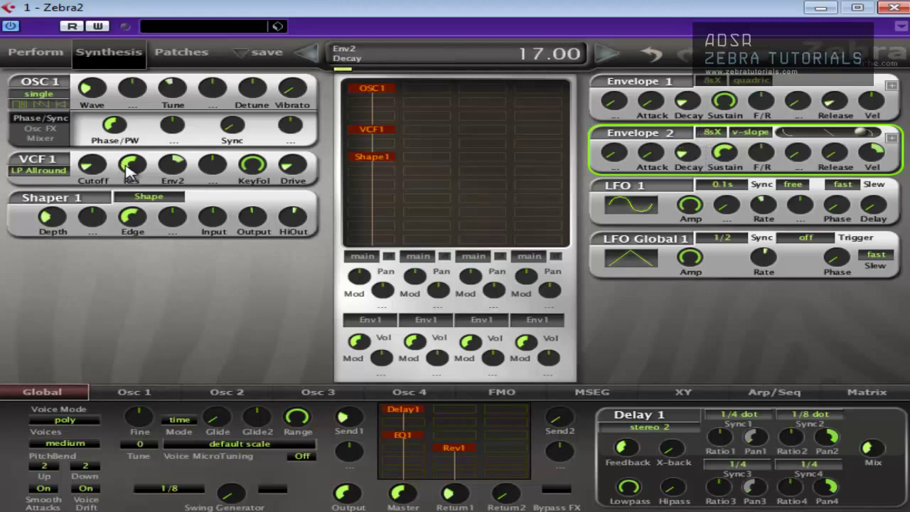
drag(178, 185, 175, 189)
Step: Set LFO Global 1's matrix modulation depth on VCF1's cutoff to 34
click(871, 392)
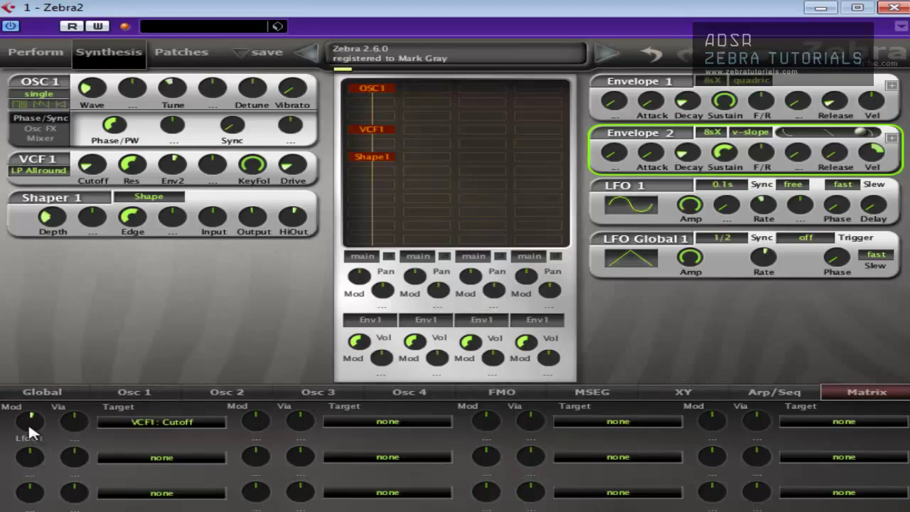
drag(28, 422, 25, 435)
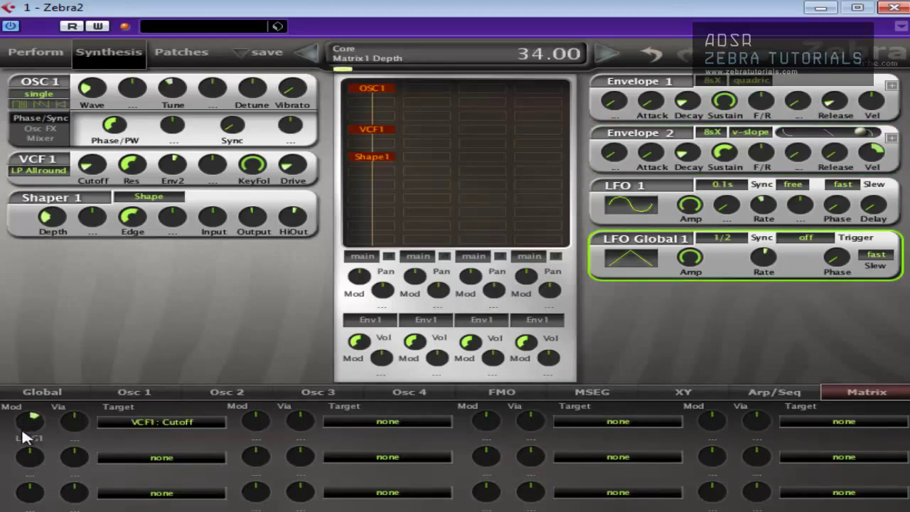